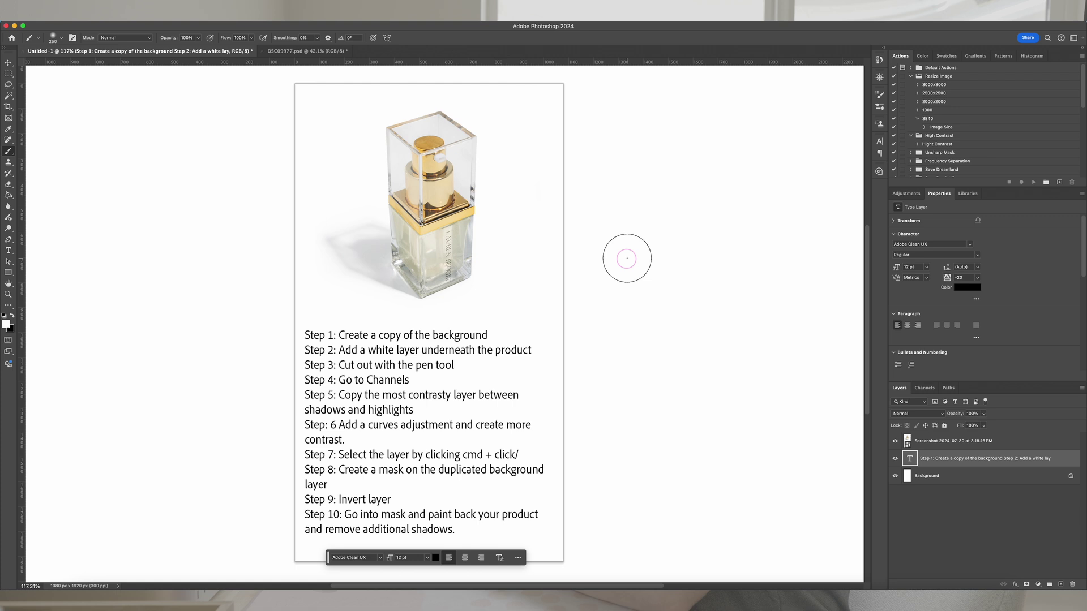
- Check the Untitled-1 step-list notes, then come back to the DSC09977.psd bottle photo
left_click(306, 50)
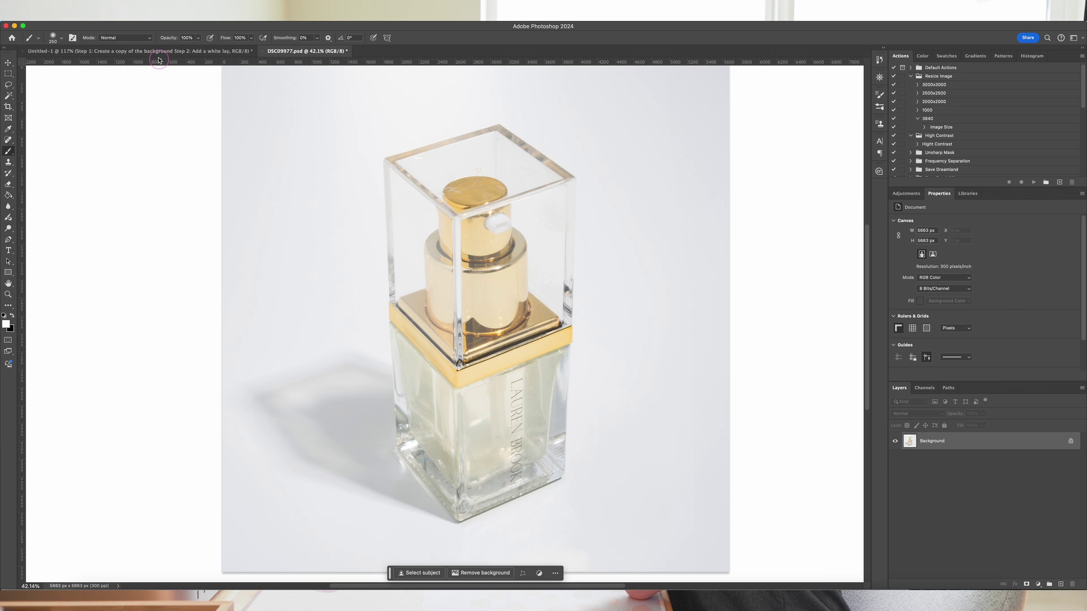
left_click(158, 54)
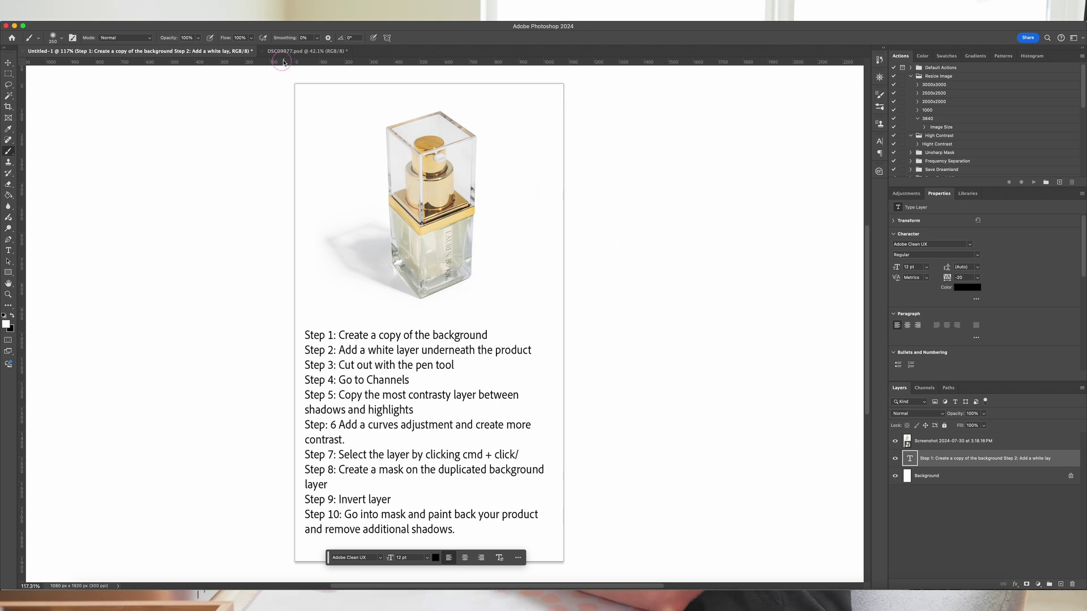
left_click(306, 51)
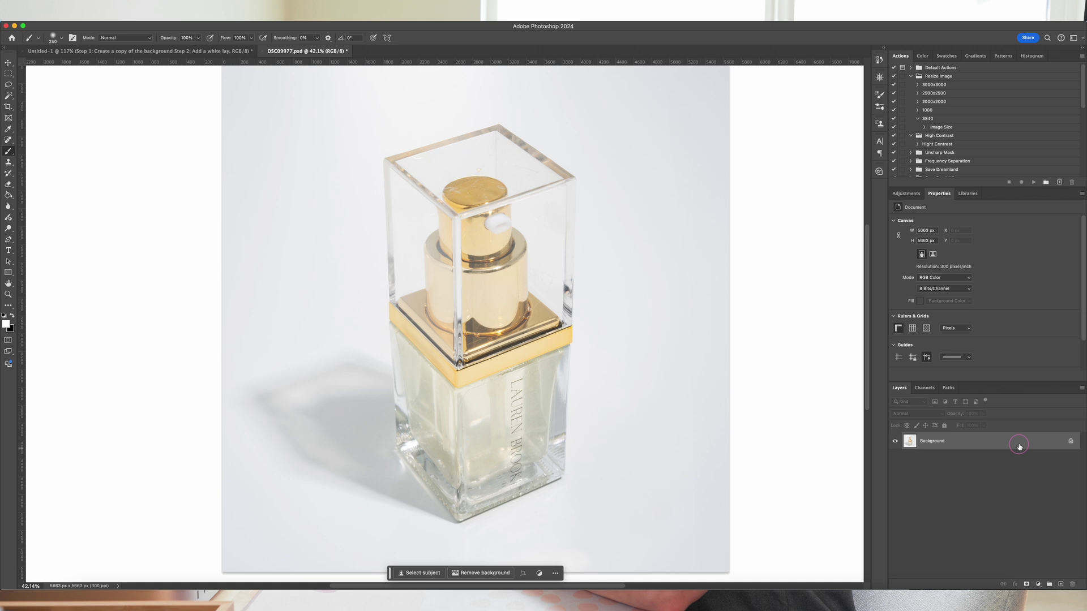
- Duplicate the Background layer, rename the copy 'Background Copy', and reselect the original Background
key("super+j")
double_click(928, 440)
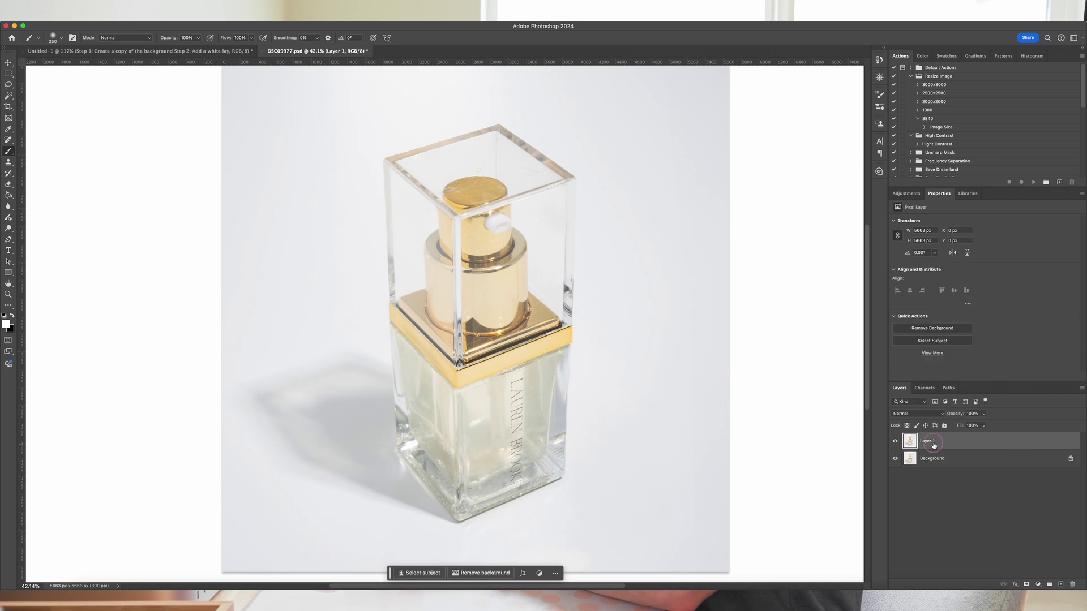
type("Background Copy")
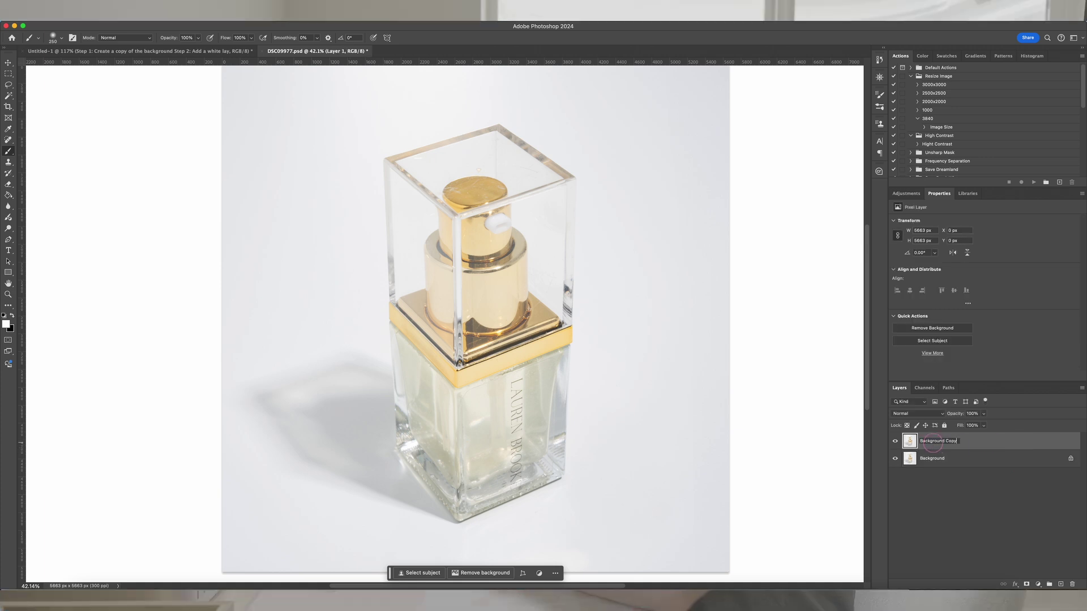
key("Return")
left_click(960, 458)
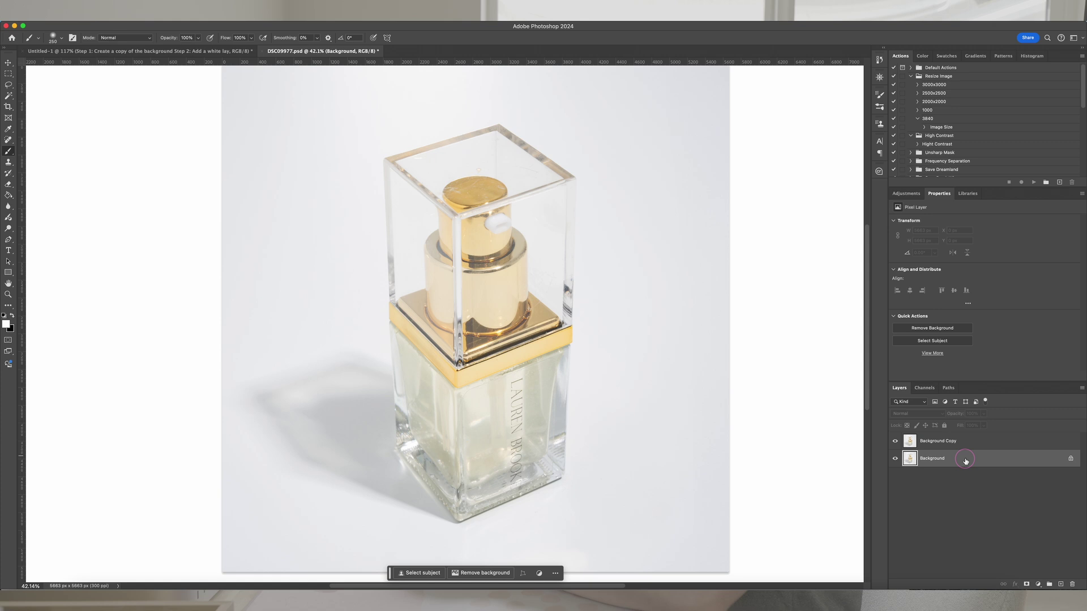
- Create a new layer named 'White Background' above Background and fill it white with the Paint Bucket
key("shift+super+n")
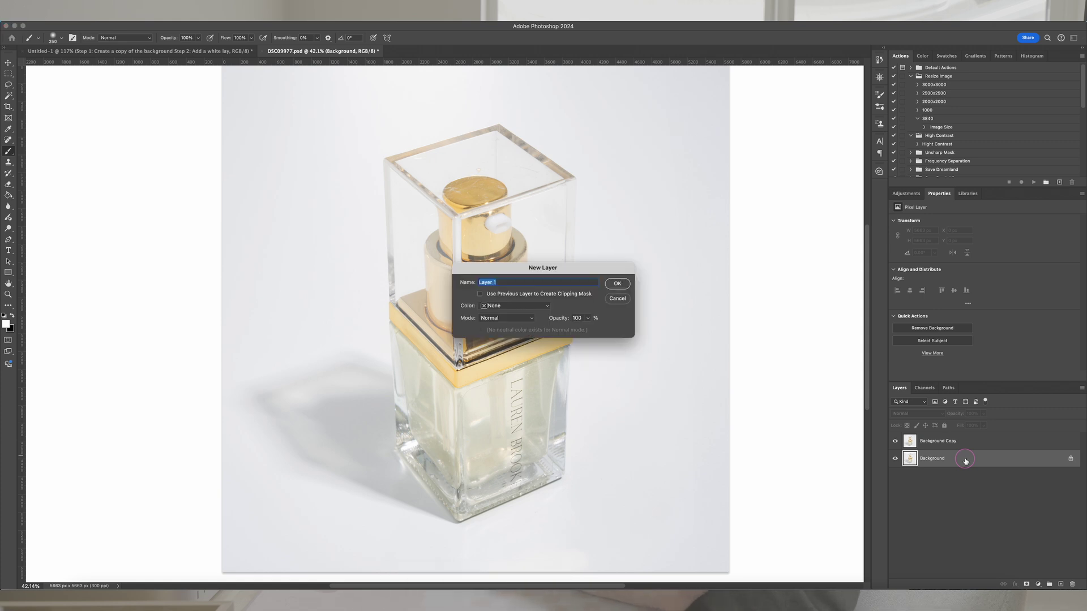
type("White")
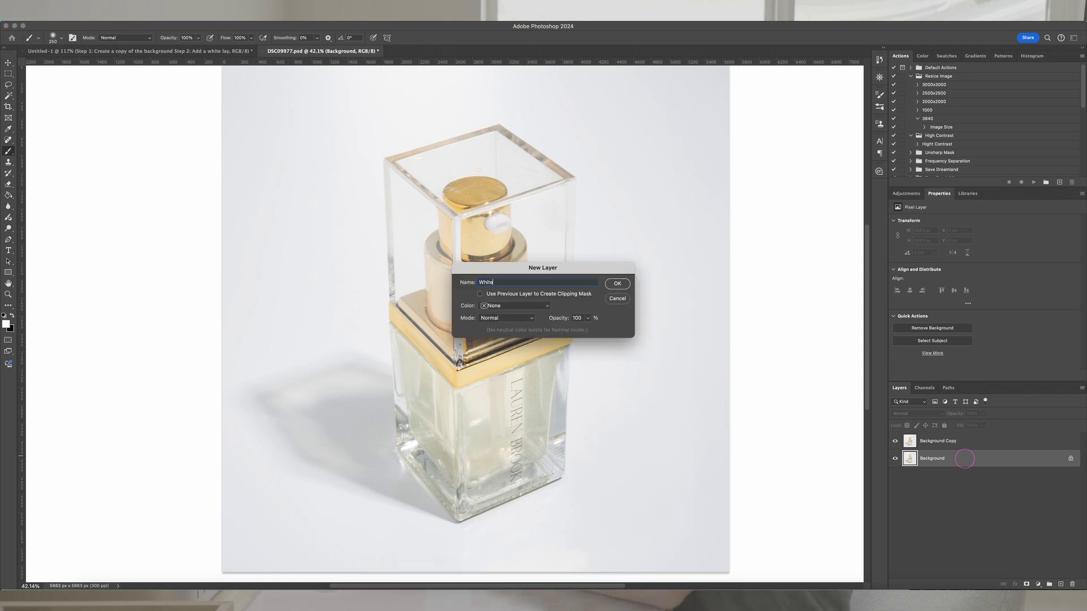
type(" Background")
key("Return")
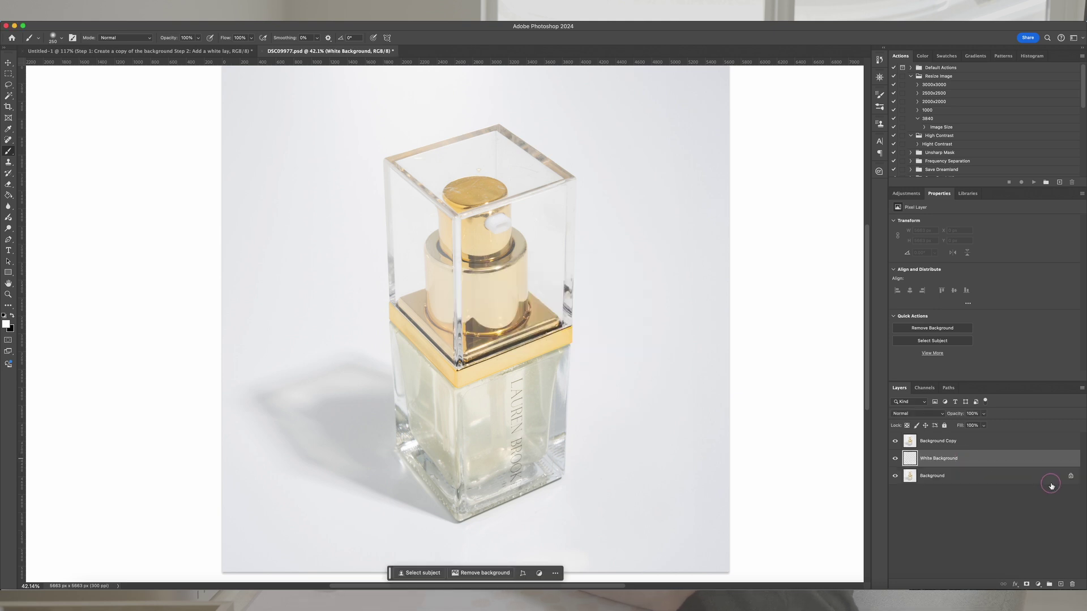
key("g")
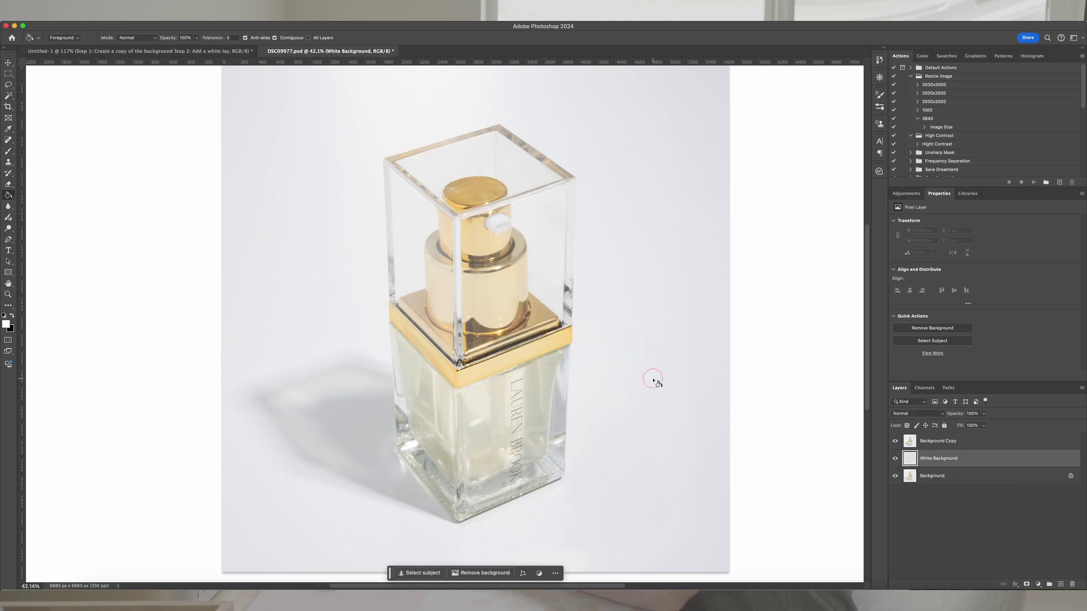
left_click(653, 347)
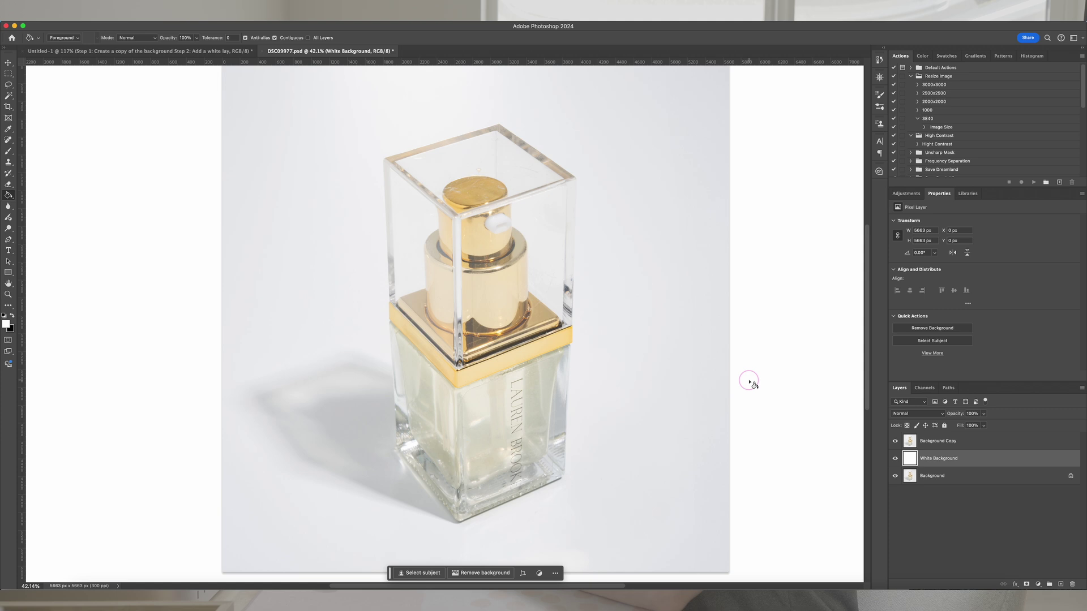
- Try a white Solid Color fill layer, delete it, and reselect Background Copy
left_click(1037, 585)
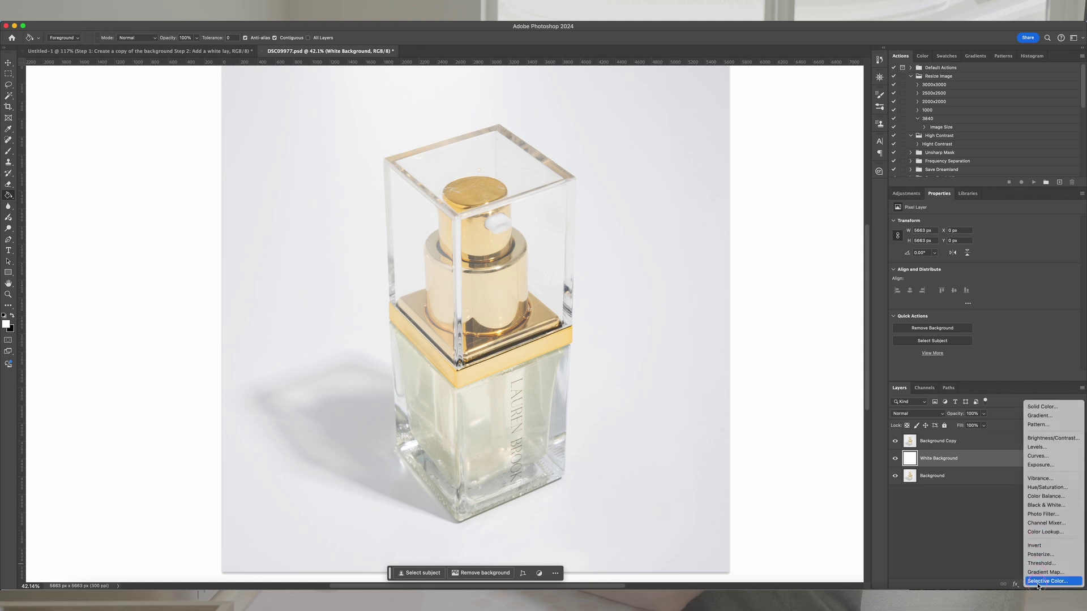
left_click(1033, 407)
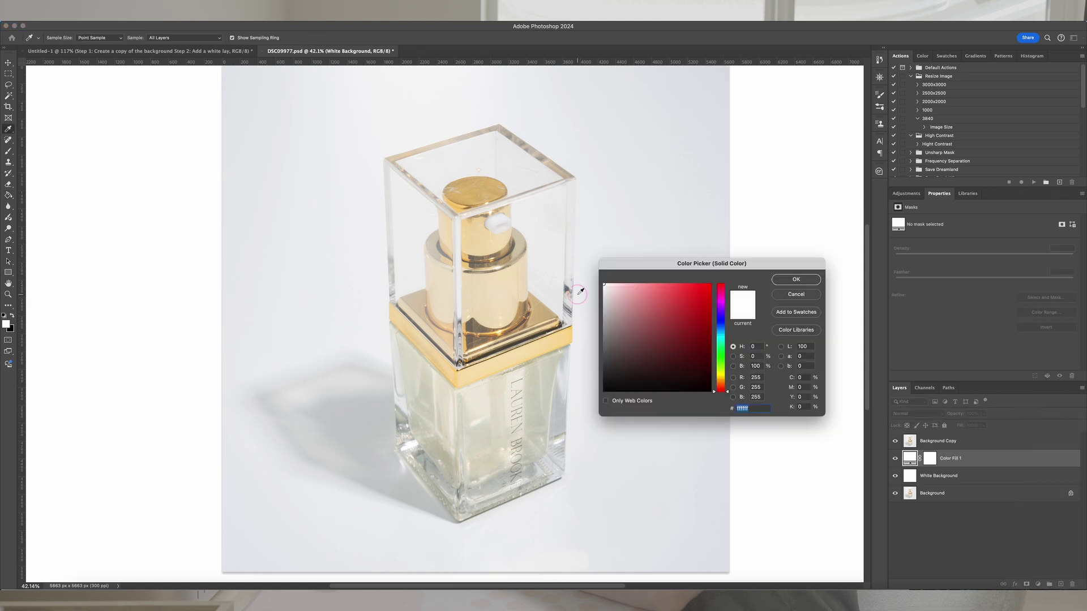
left_click(795, 280)
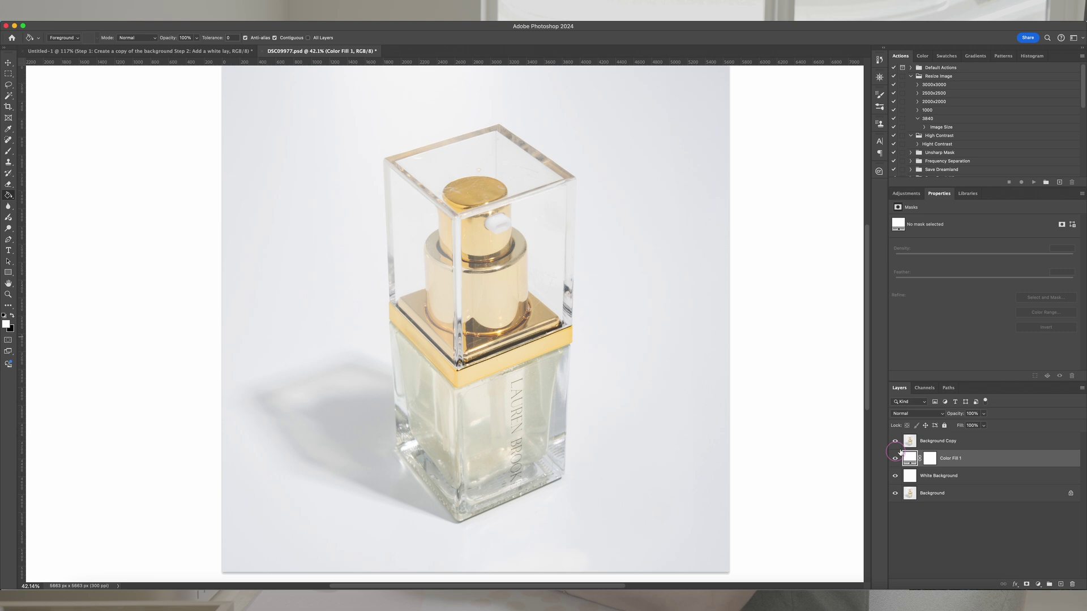
key("Delete")
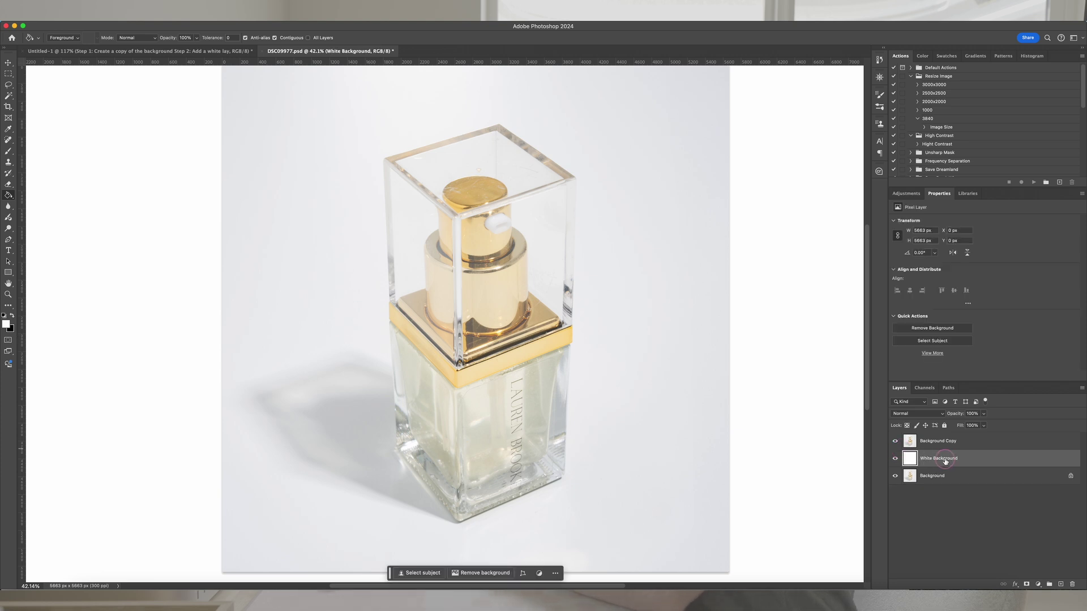
left_click(951, 445)
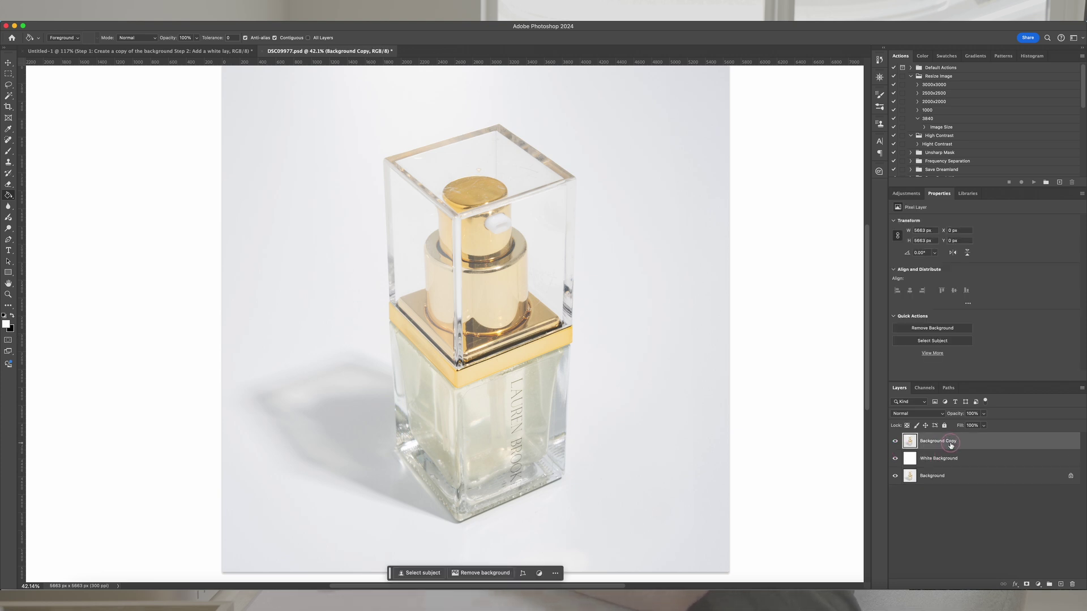
- Select White Background, show the Paths panel and start a pen path on the photo
left_click(948, 463)
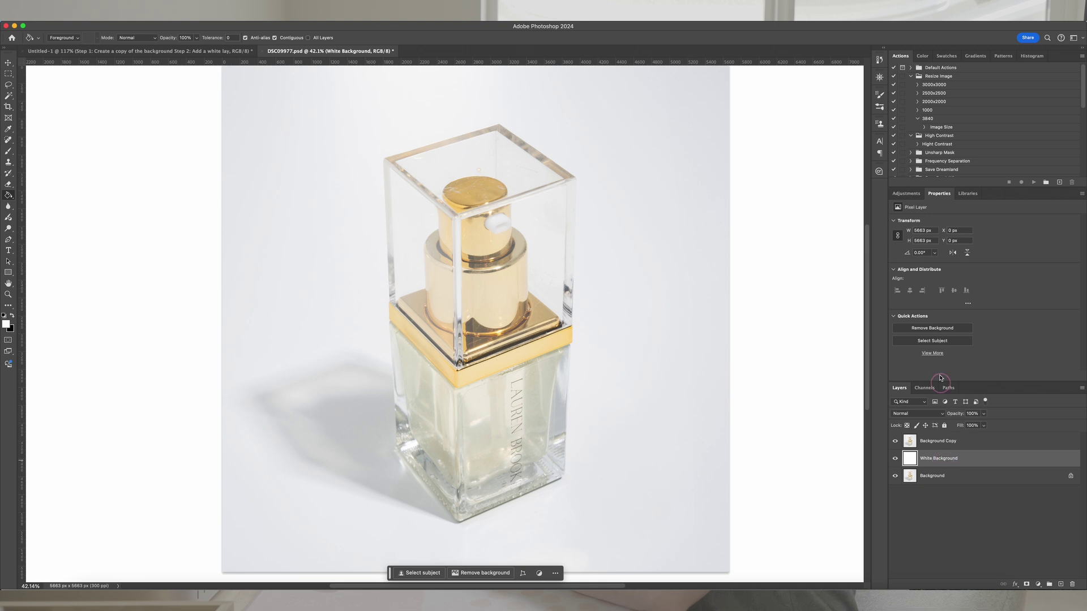
left_click(949, 389)
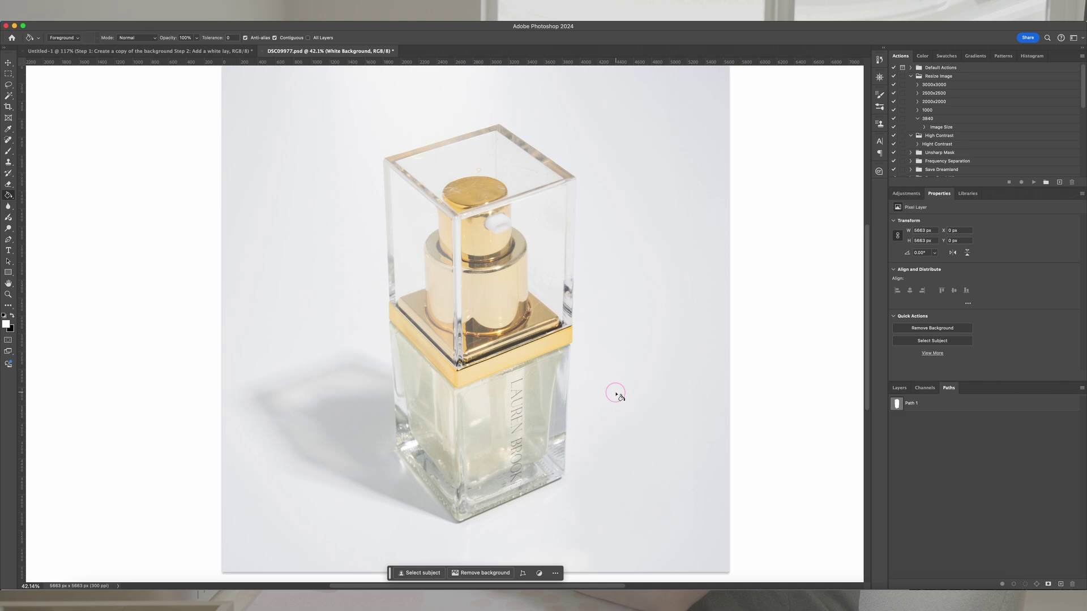
key("p")
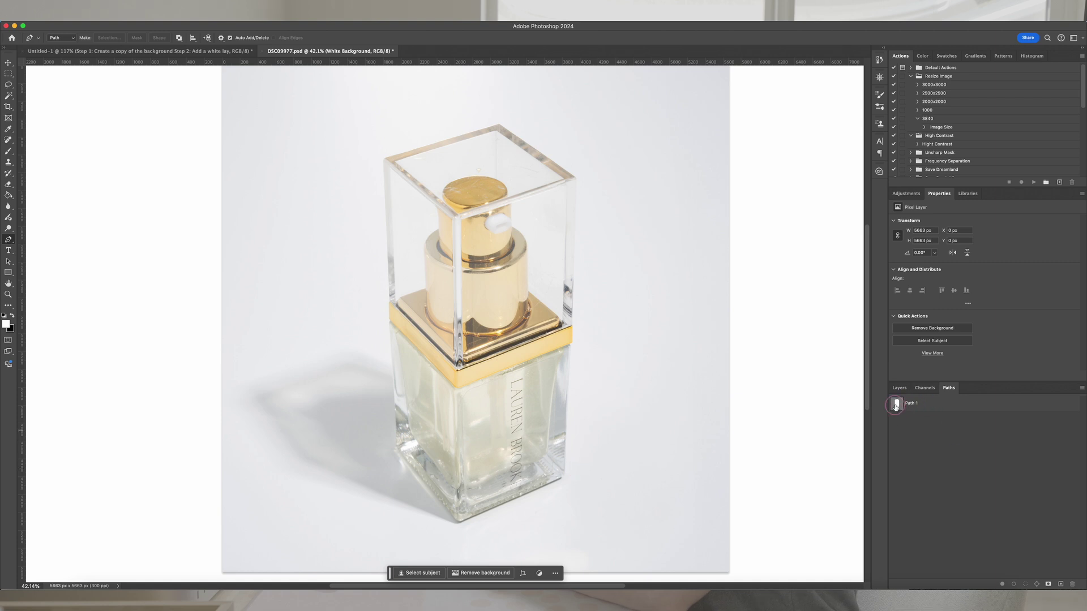
left_click(304, 295)
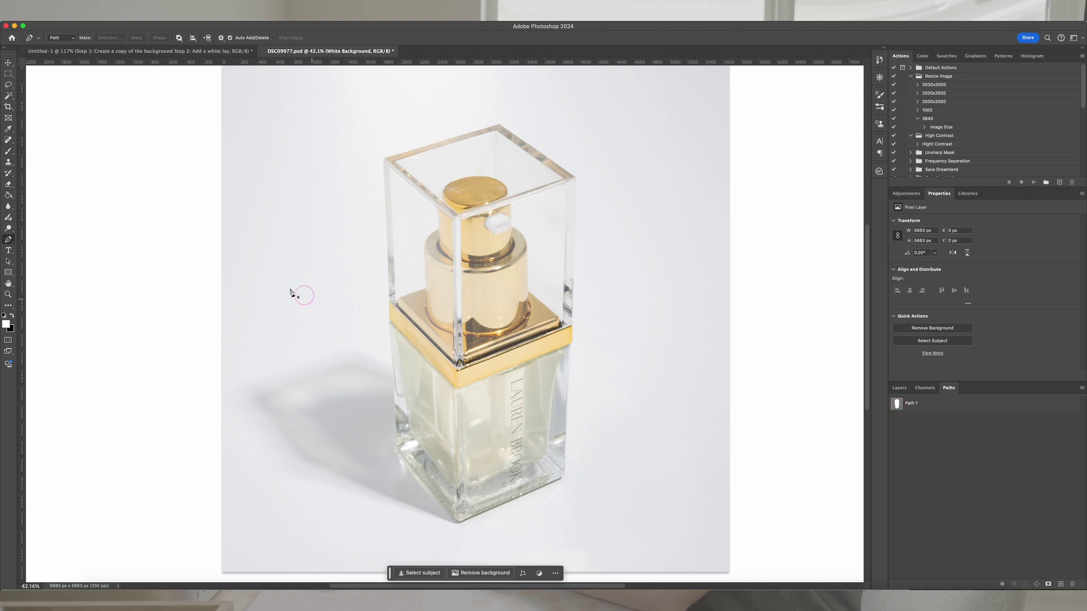
- Outline the glass cap's corner with the Polygonal Lasso tool
left_click(6, 74)
left_click(415, 178)
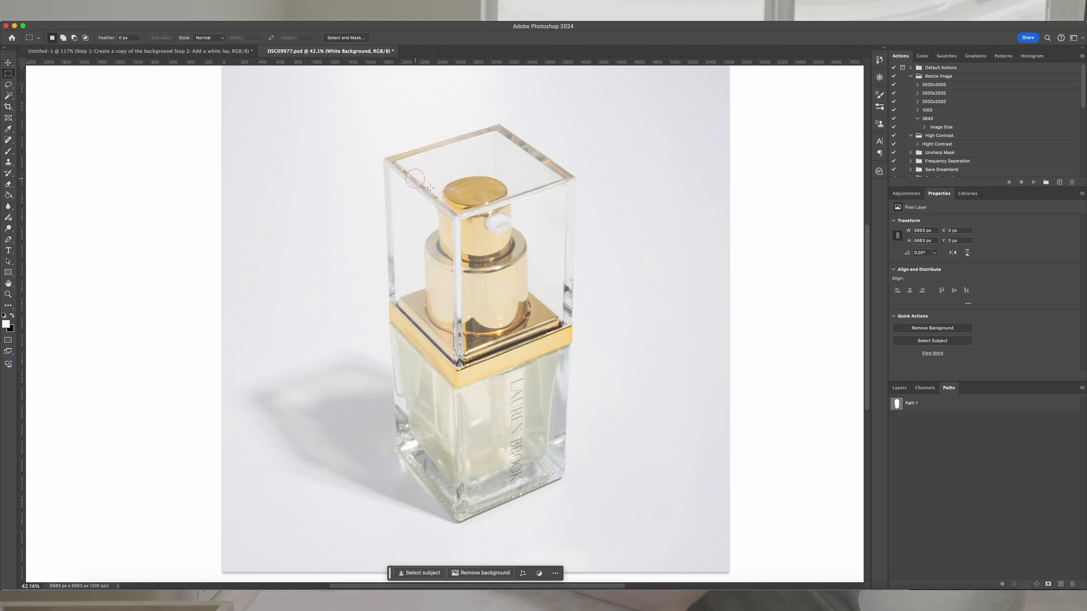
left_click(8, 85)
left_click(51, 101)
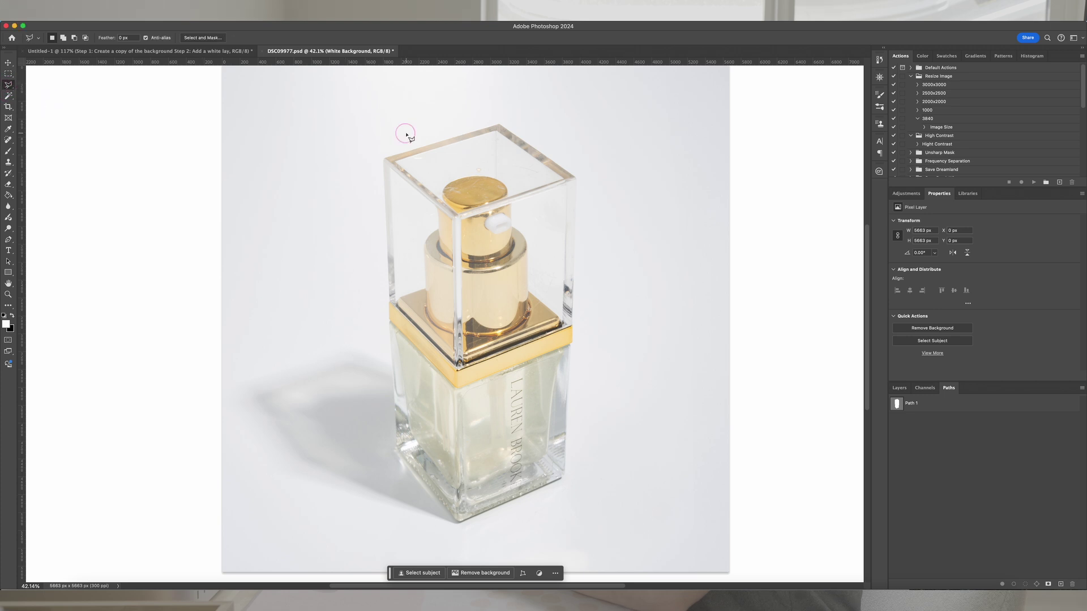
left_click(413, 141)
left_click(388, 159)
left_click(430, 176)
left_click(434, 151)
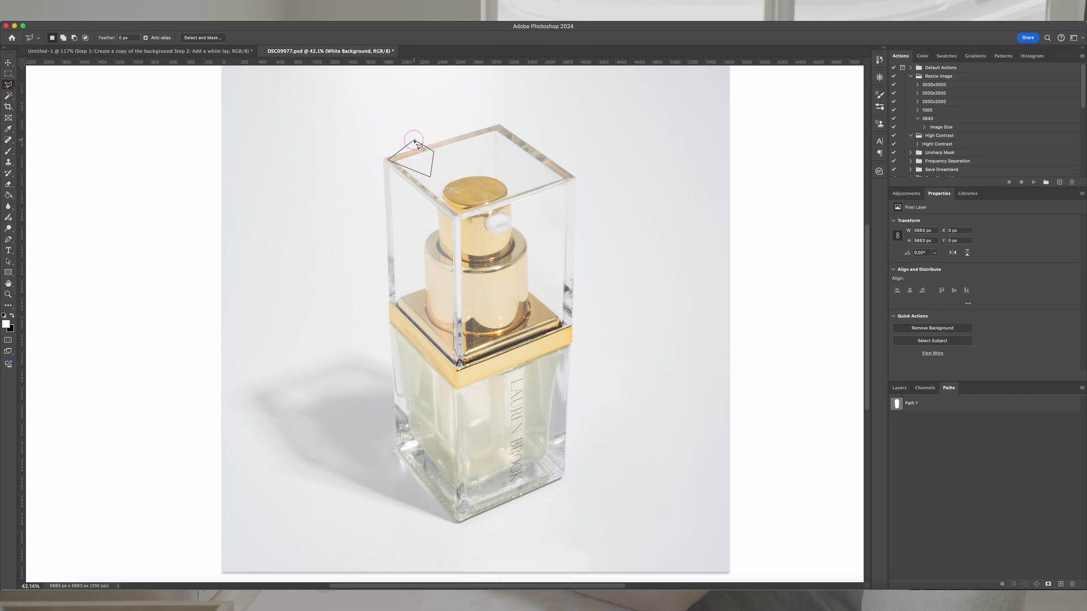
left_click(415, 141)
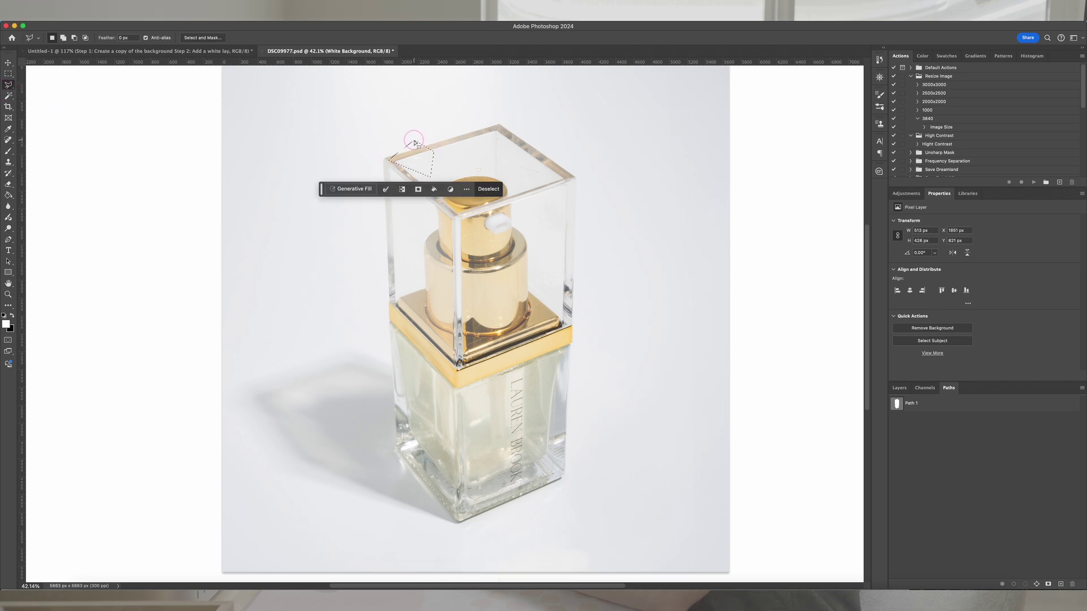
- Convert the cap selection to a work path, undo it, deselect, and return to the Layers list
left_click(1037, 584)
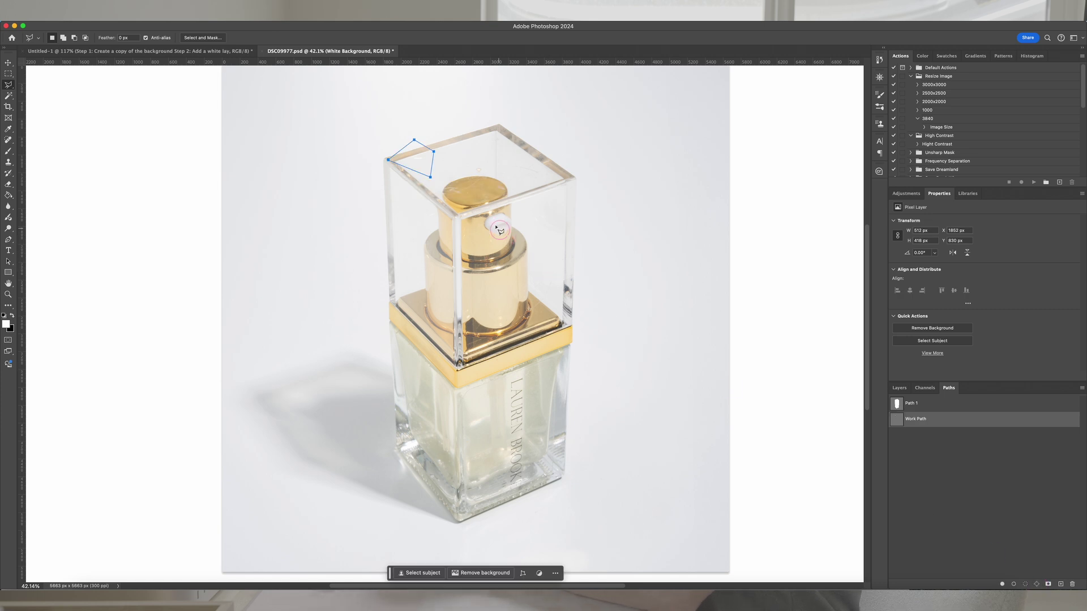
key("super+z")
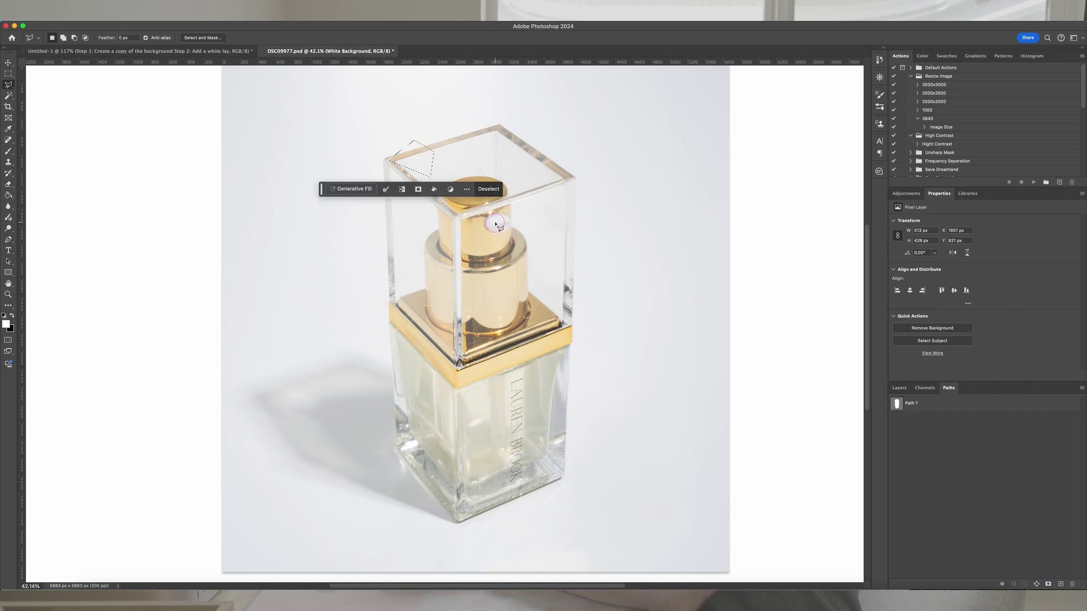
left_click(496, 225)
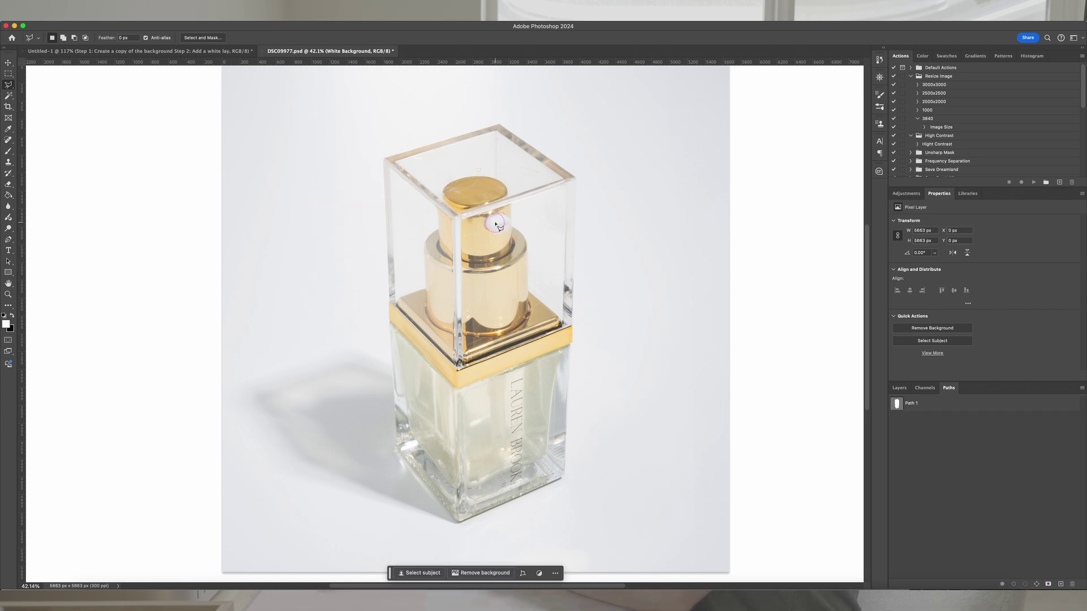
left_click(899, 389)
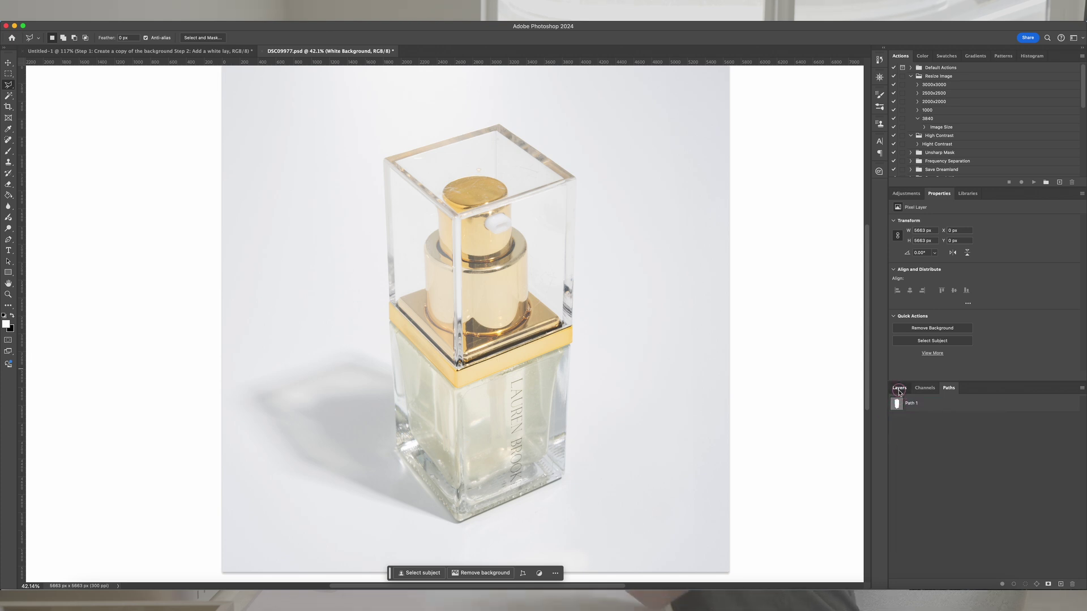
left_click(1013, 457)
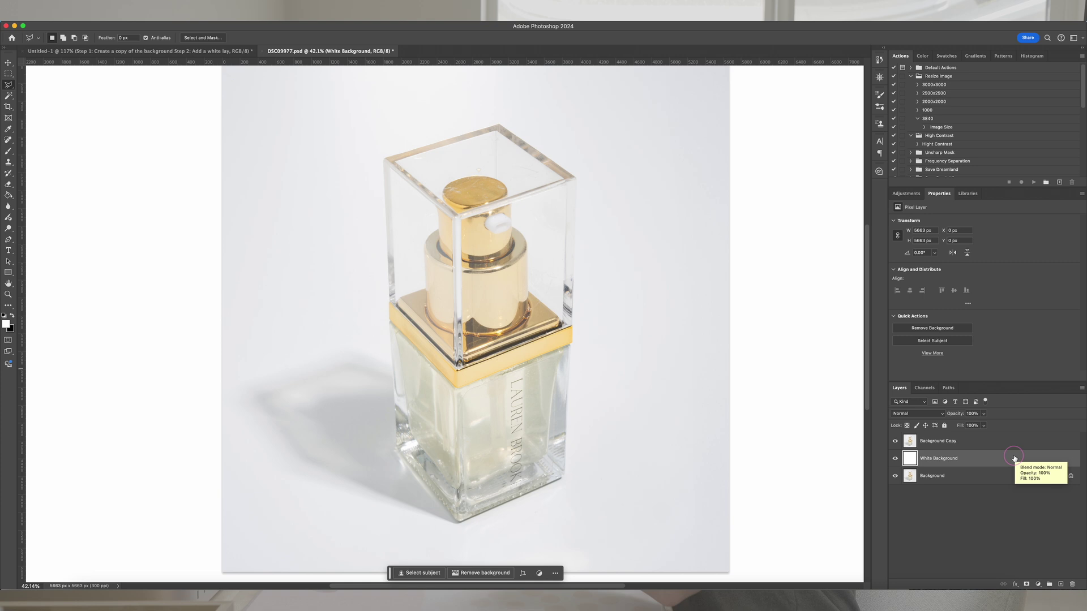
- With Background Copy selected, compare the Red, Green and Blue channels, settling on the higher-contrast Blue
left_click(958, 442)
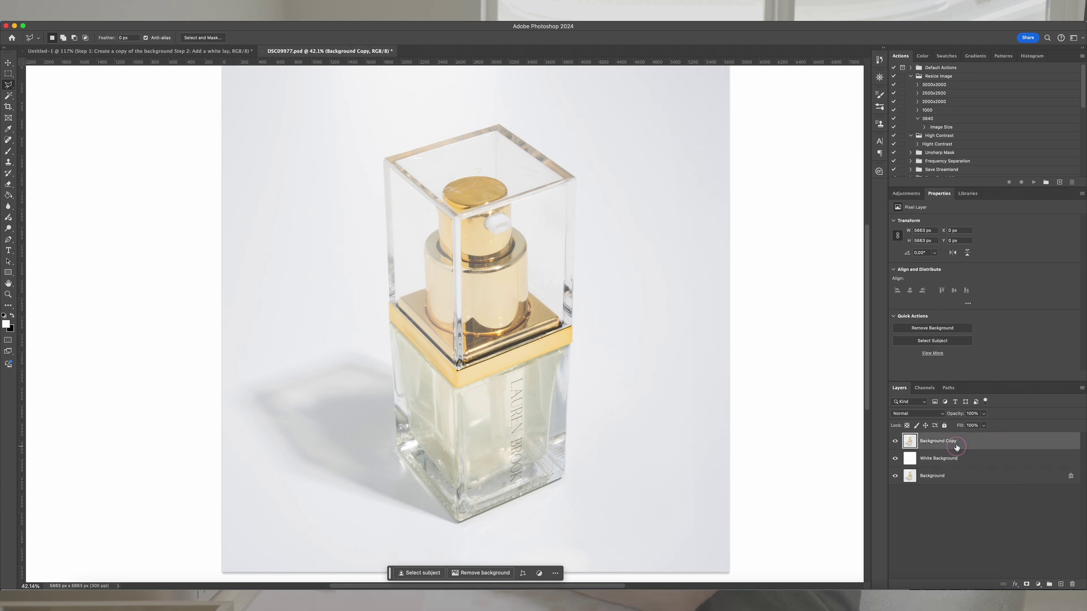
left_click(925, 389)
left_click(935, 452)
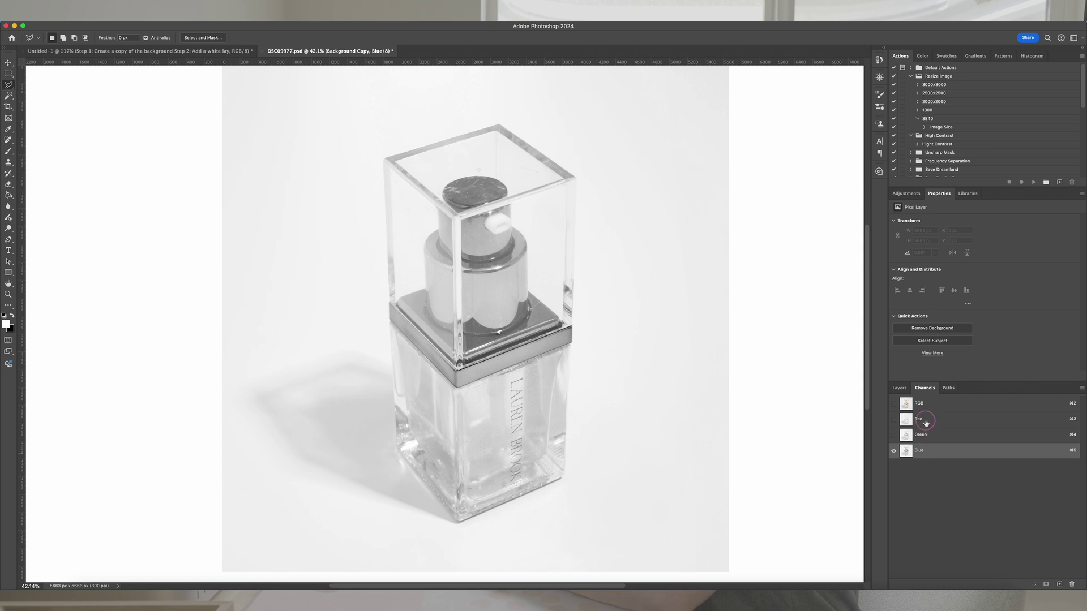
left_click(925, 423)
left_click(925, 436)
left_click(928, 453)
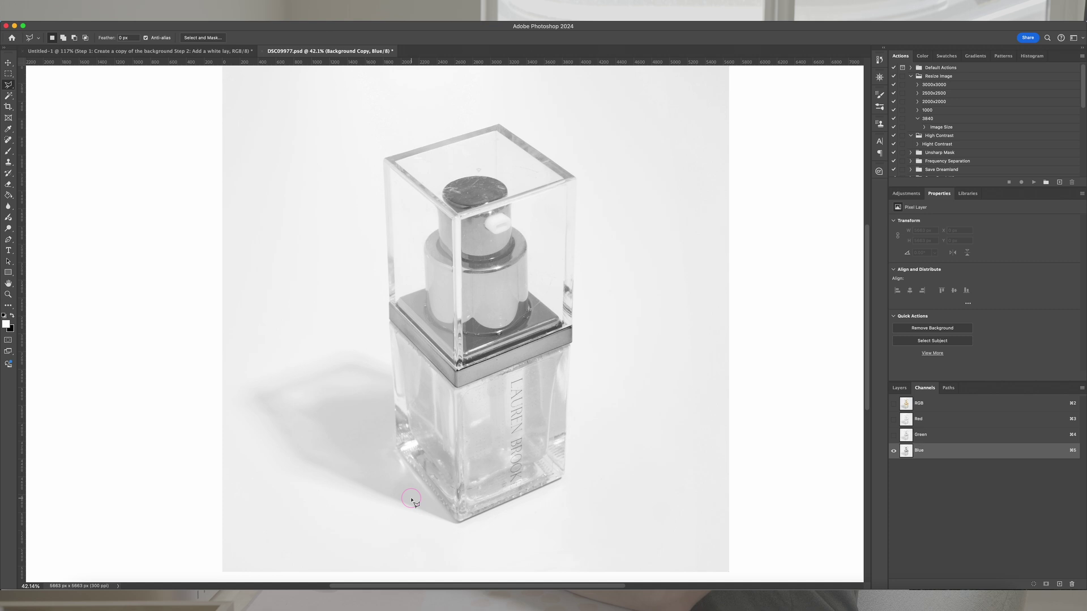
key("v")
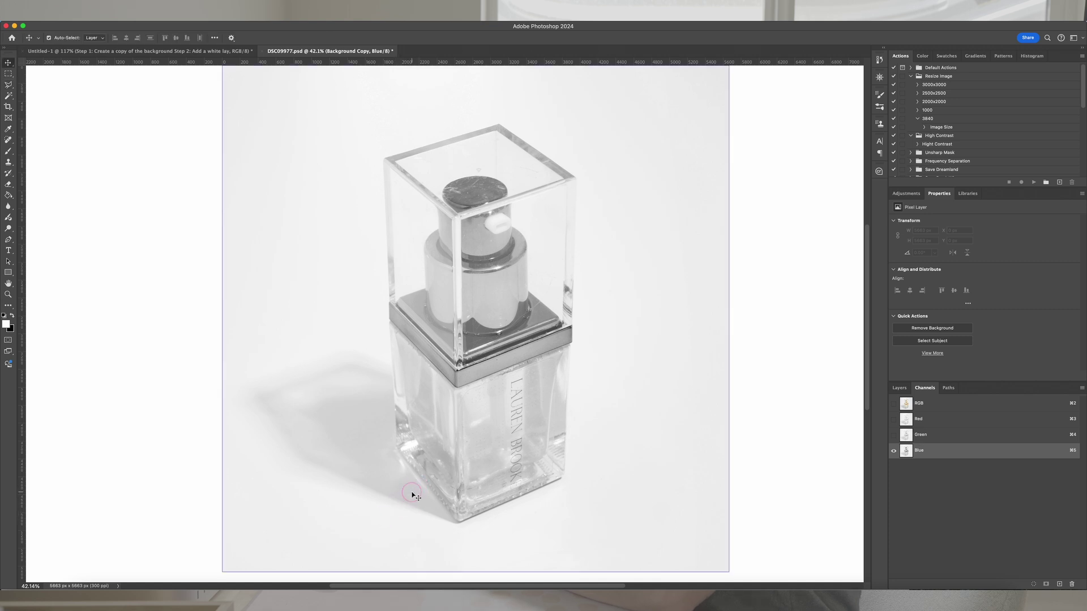
left_click(920, 434)
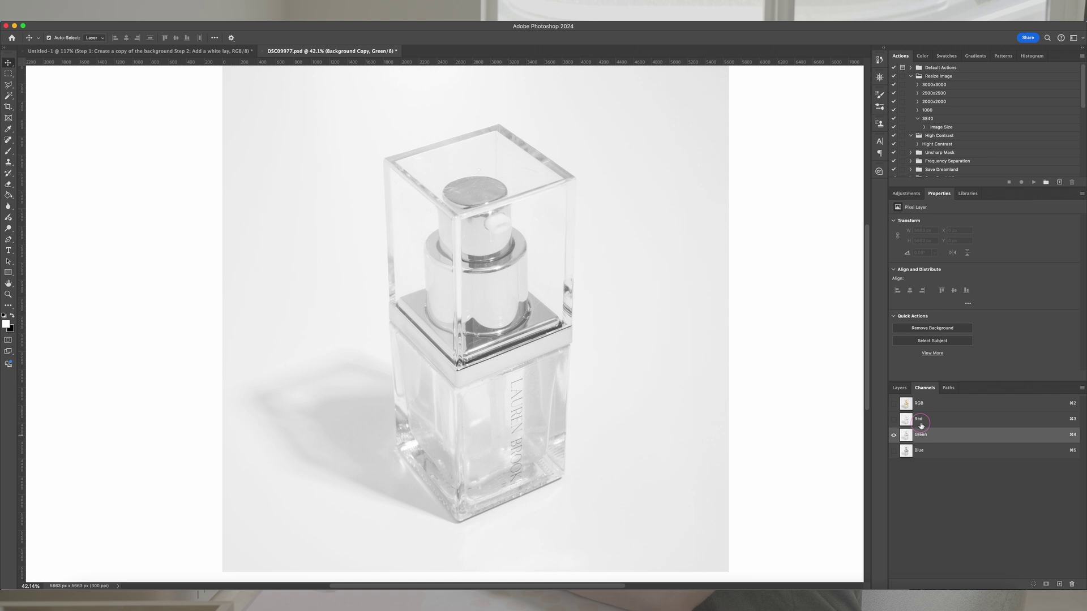
left_click(918, 419)
left_click(918, 451)
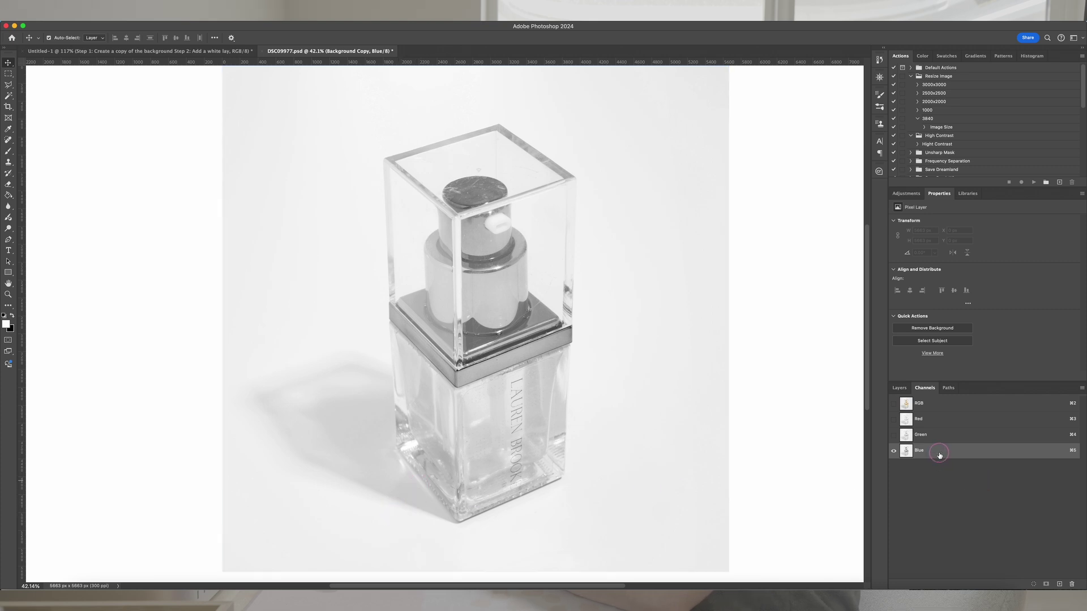
- Duplicate the Blue channel, undo it, return to the RGB composite and reselect Background Copy
left_click_drag(940, 454, 1059, 584)
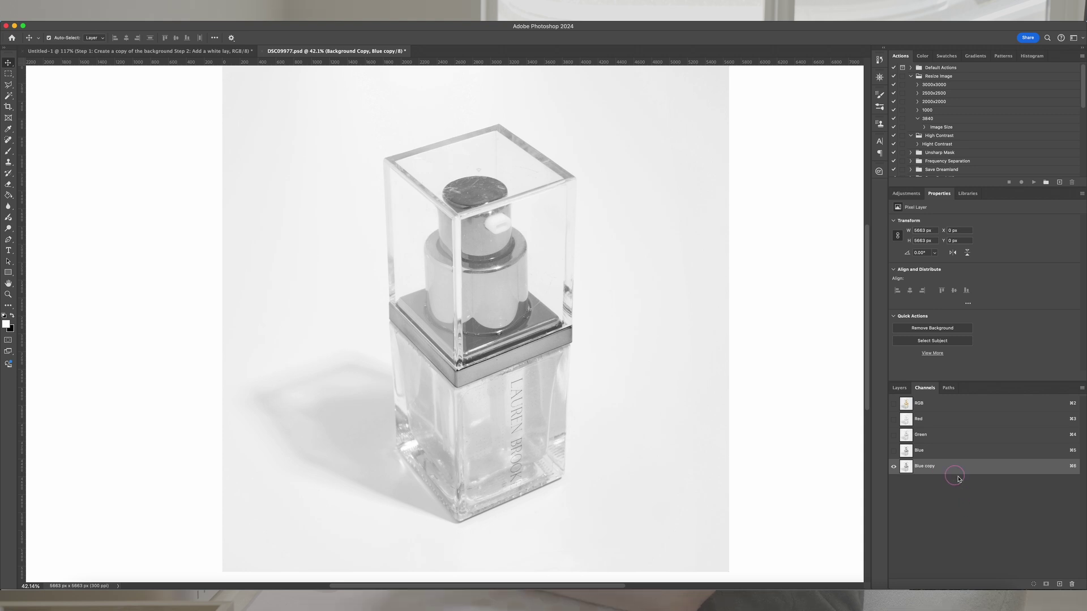
key("super+z")
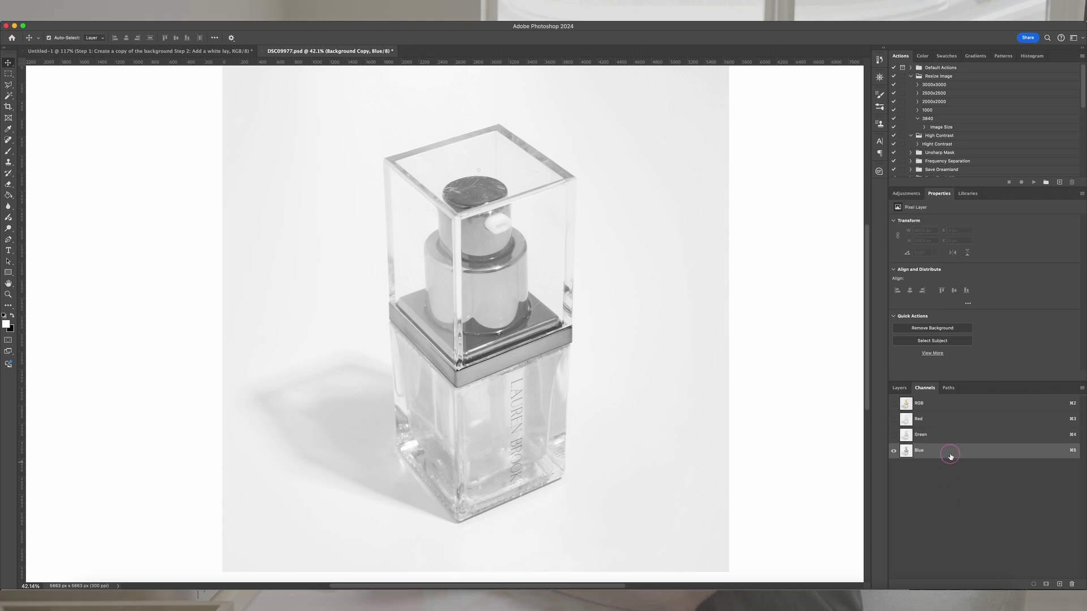
key("super+2")
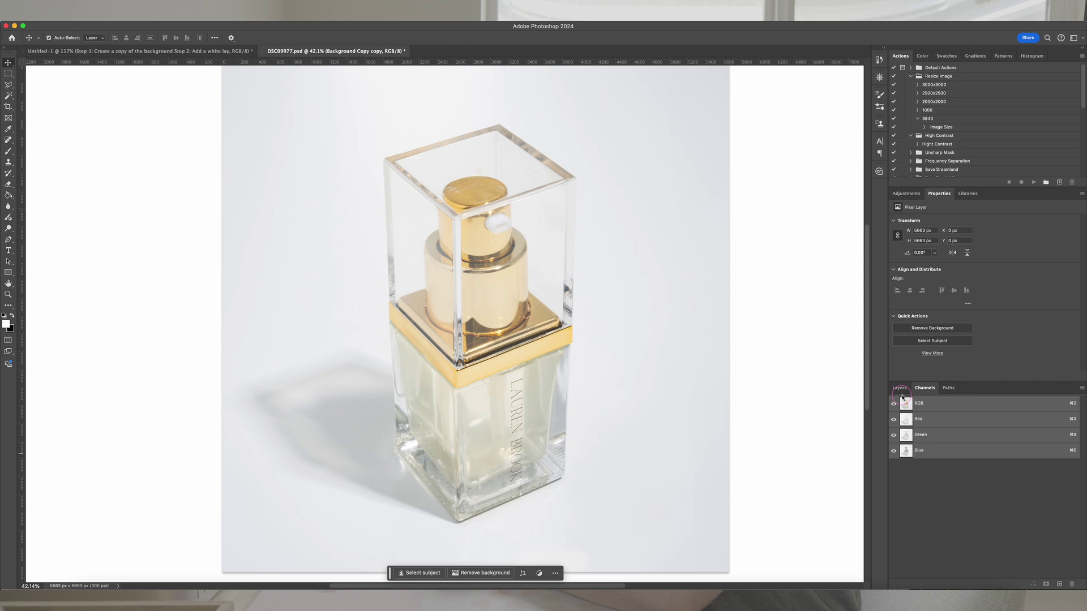
left_click(900, 389)
left_click(1000, 456)
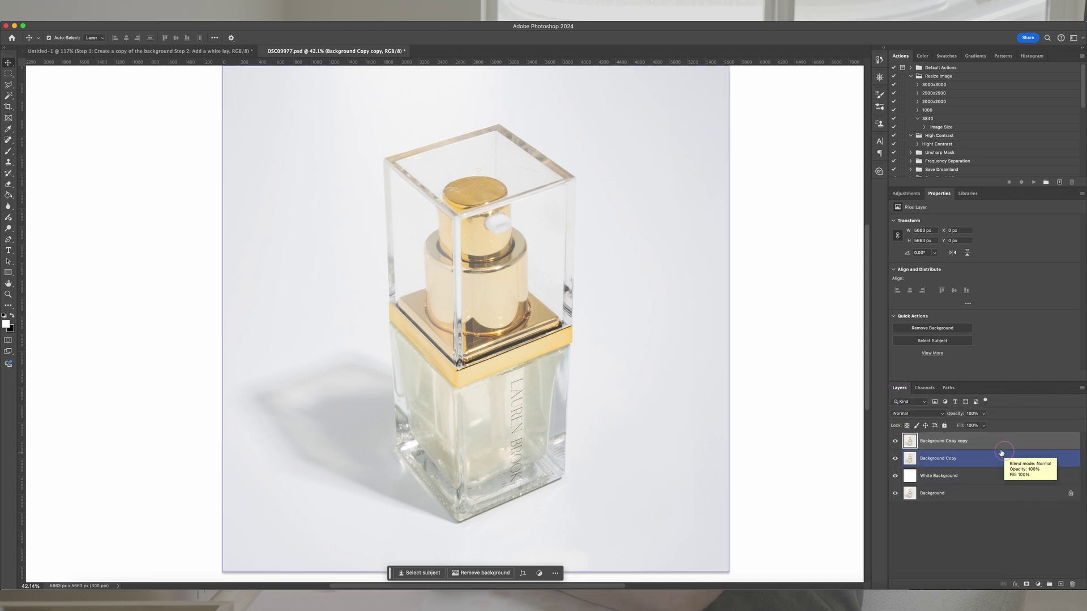
left_click(964, 459)
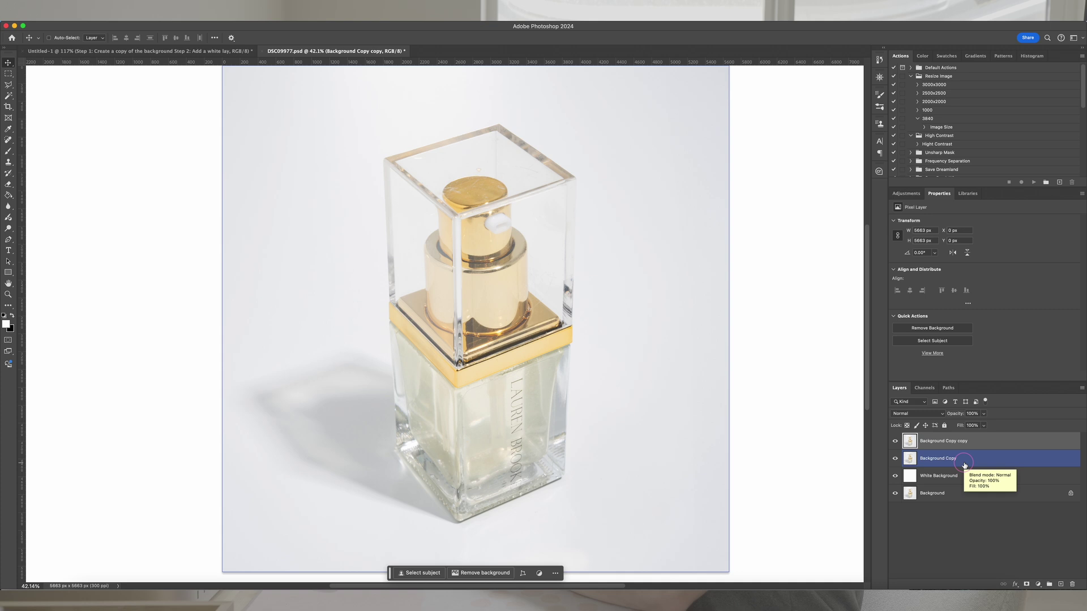
- View the Blue channel alone and duplicate it into a Blue copy channel
key("super+5")
left_click(924, 388)
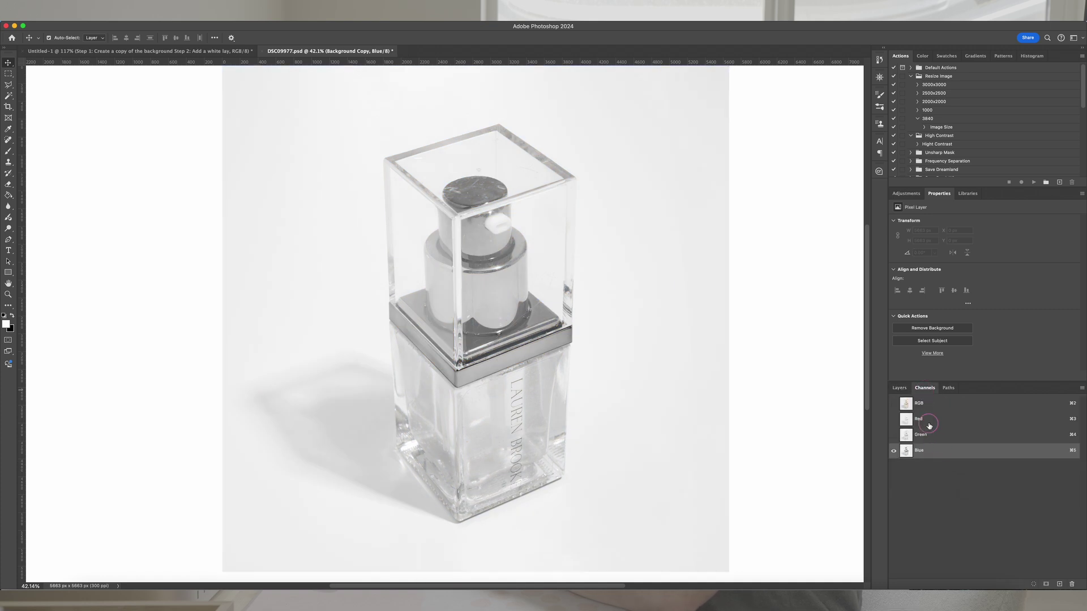
left_click_drag(931, 450, 1062, 586)
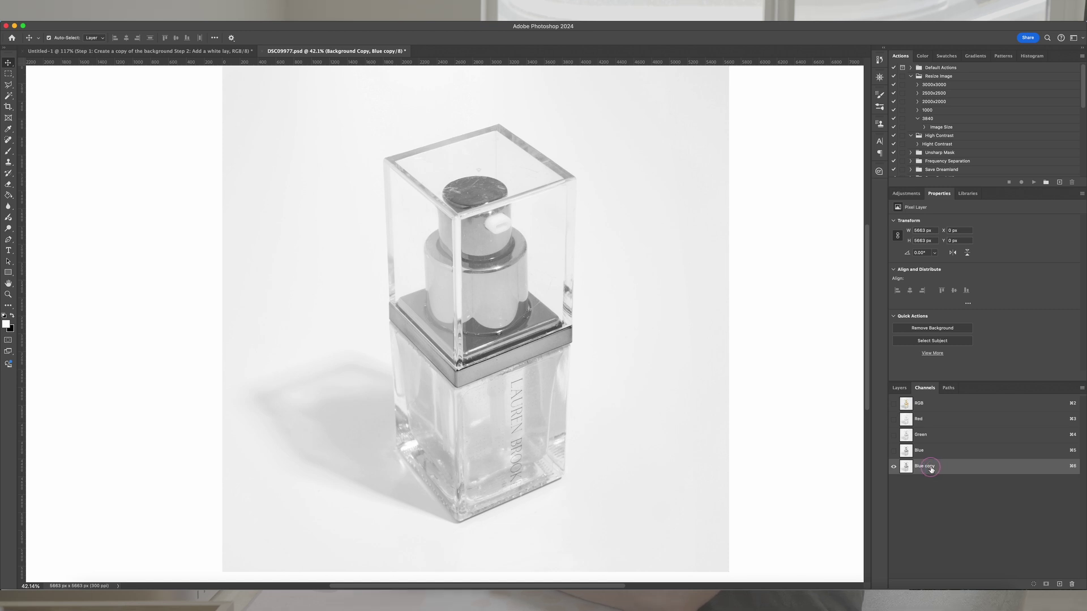
- Apply Levels to Blue copy, raising the black input to about 173 with midtones 0.62 and white 250
key("super+l")
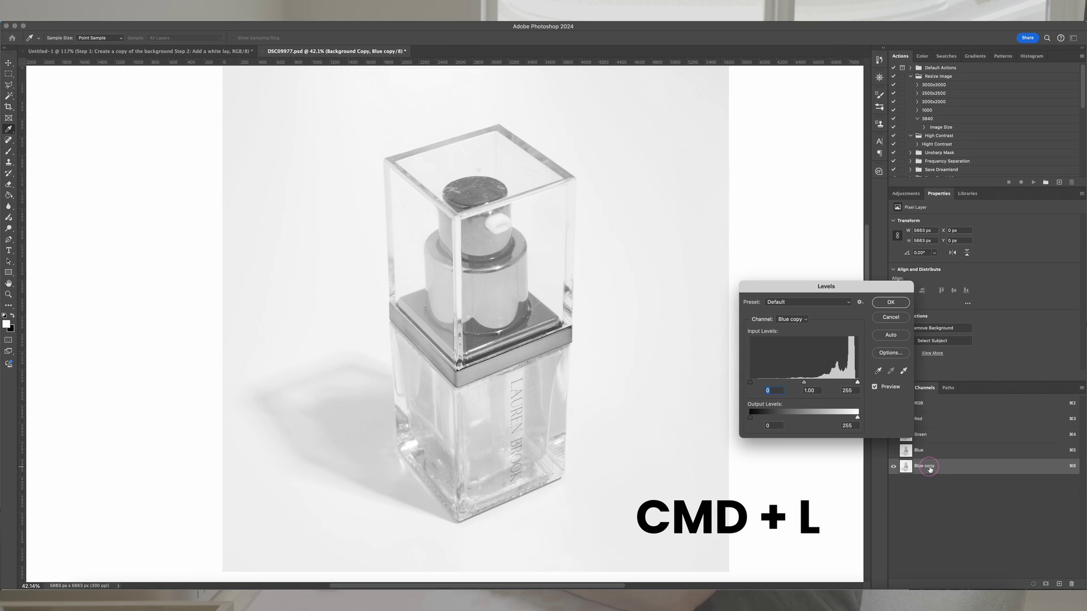
left_click_drag(829, 291, 779, 300)
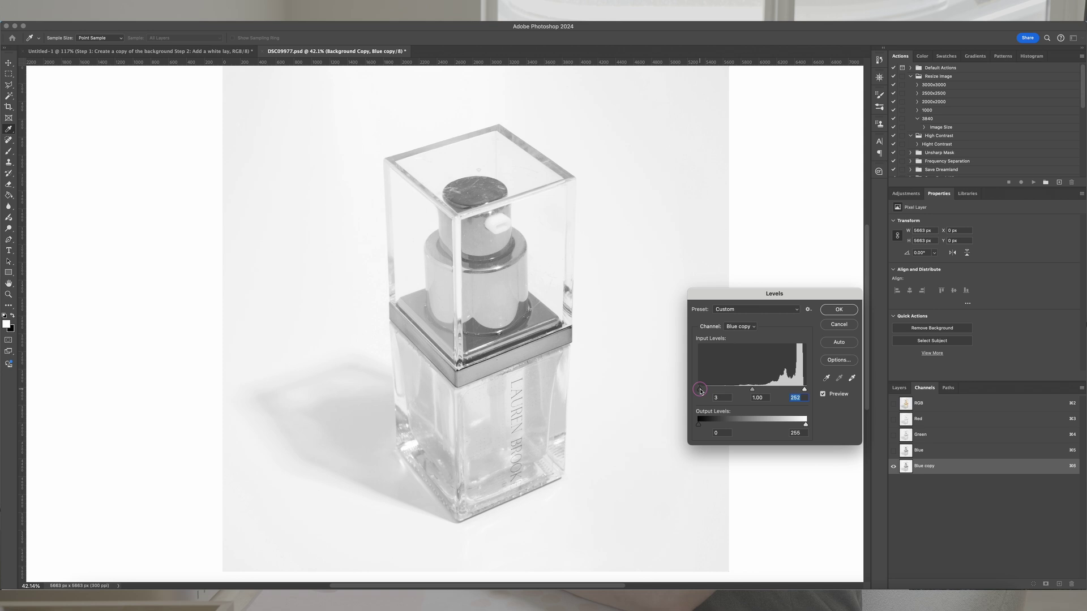
left_click_drag(699, 390, 750, 391)
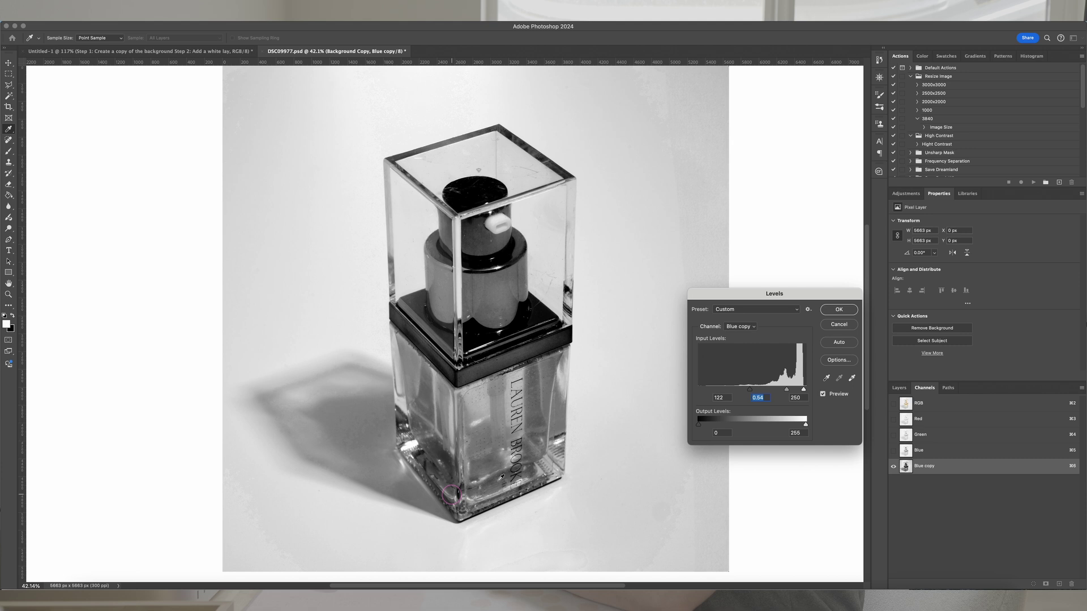
left_click_drag(751, 391, 780, 392)
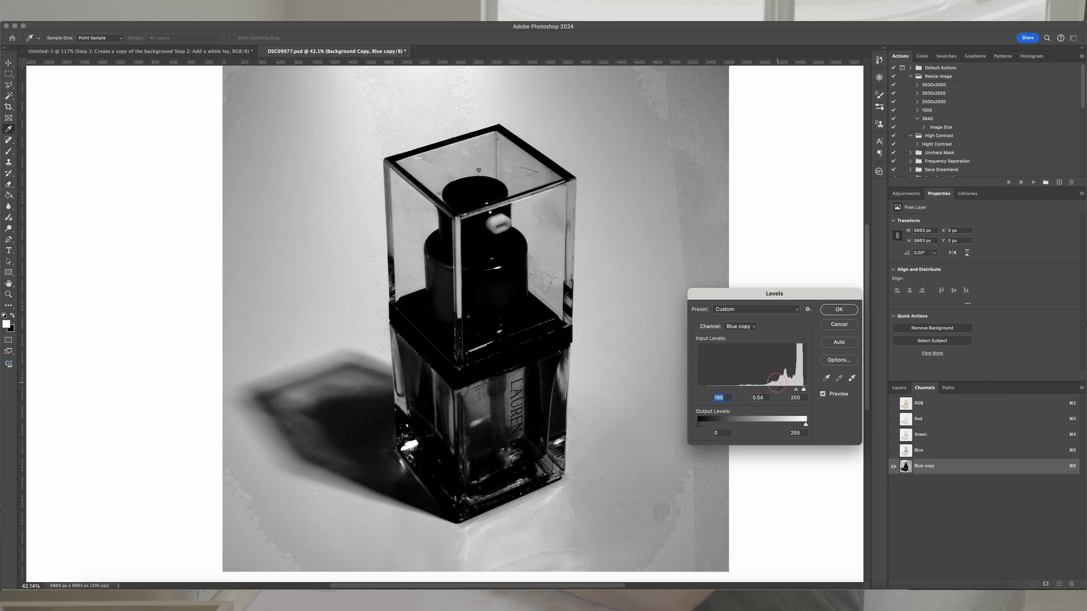
mouse_move(781, 392)
left_mouse_down()
mouse_move(771, 392)
mouse_move(791, 392)
left_mouse_up()
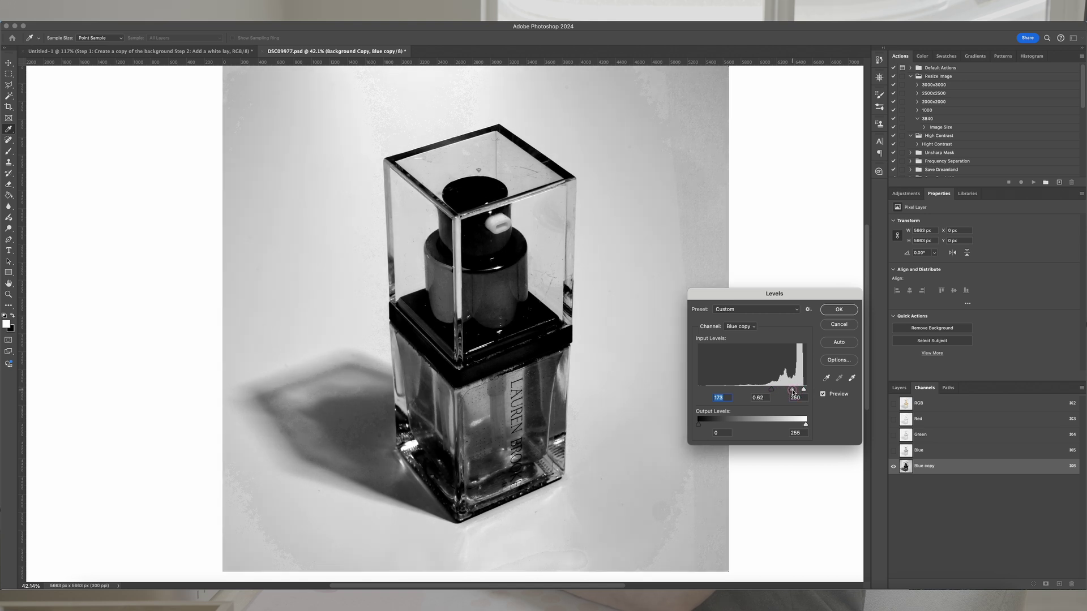
- Adjust the Blue copy Levels to 160, 0.74 and 251, zooming in to check the shadow
scroll(279, 464, "up", 6)
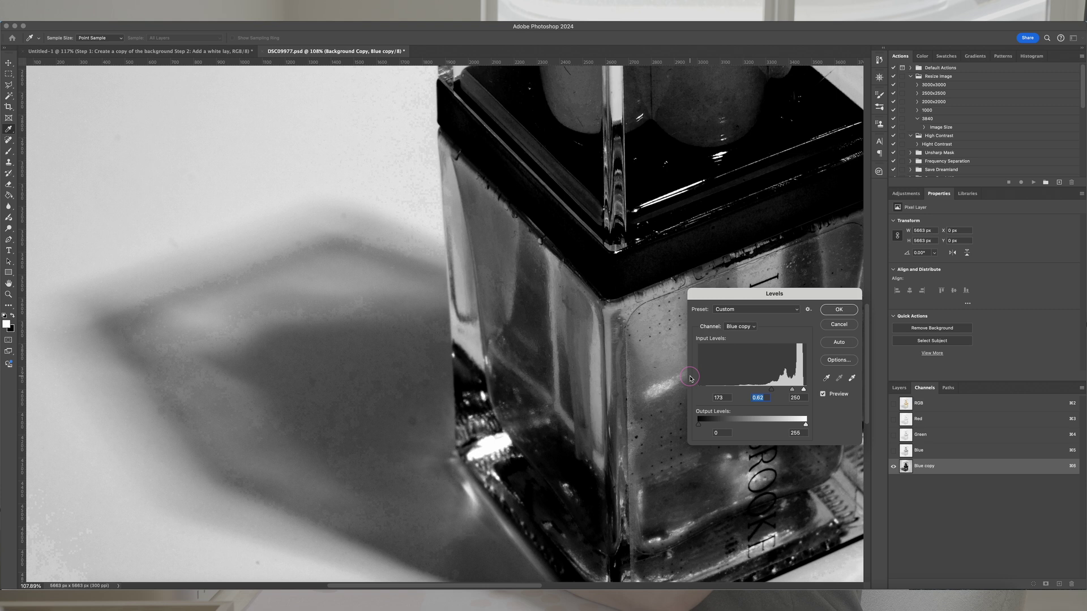
left_click_drag(772, 392, 768, 392)
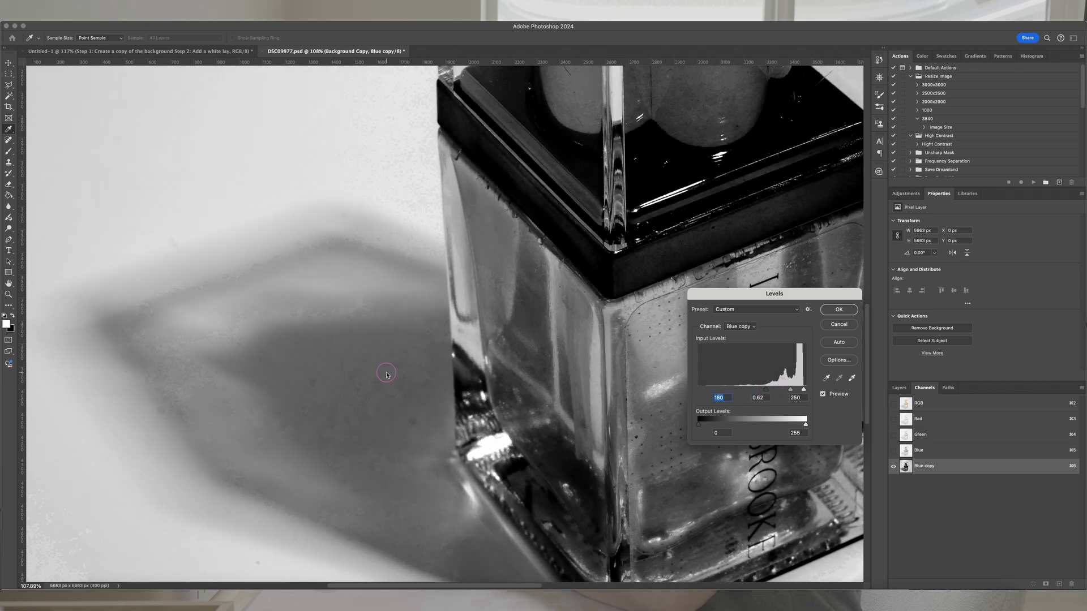
left_click_drag(788, 391, 787, 391)
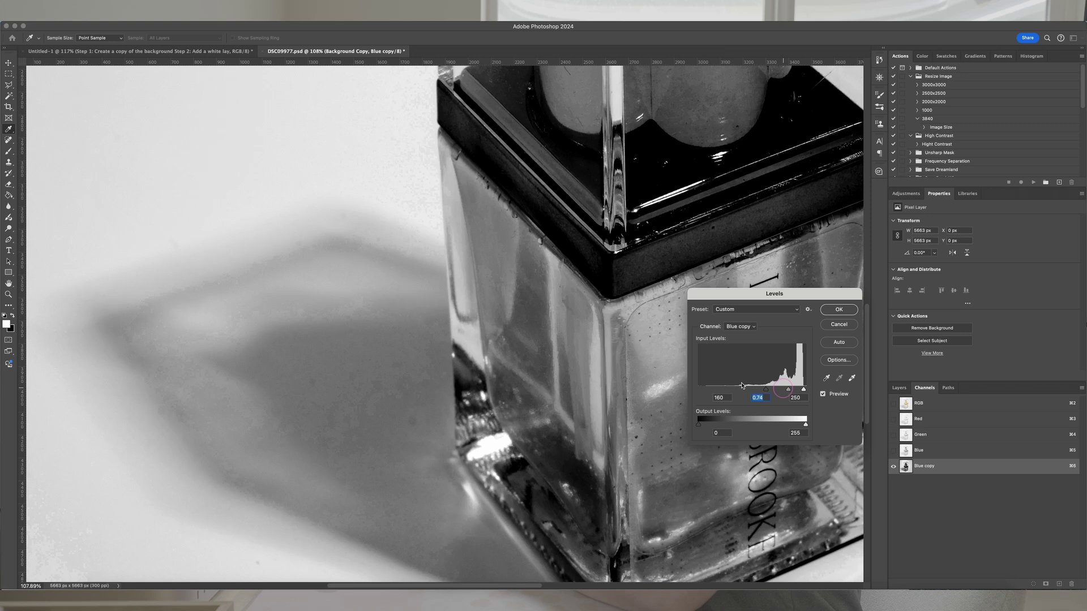
scroll(453, 352, "down", 5)
scroll(443, 395, "up", 5)
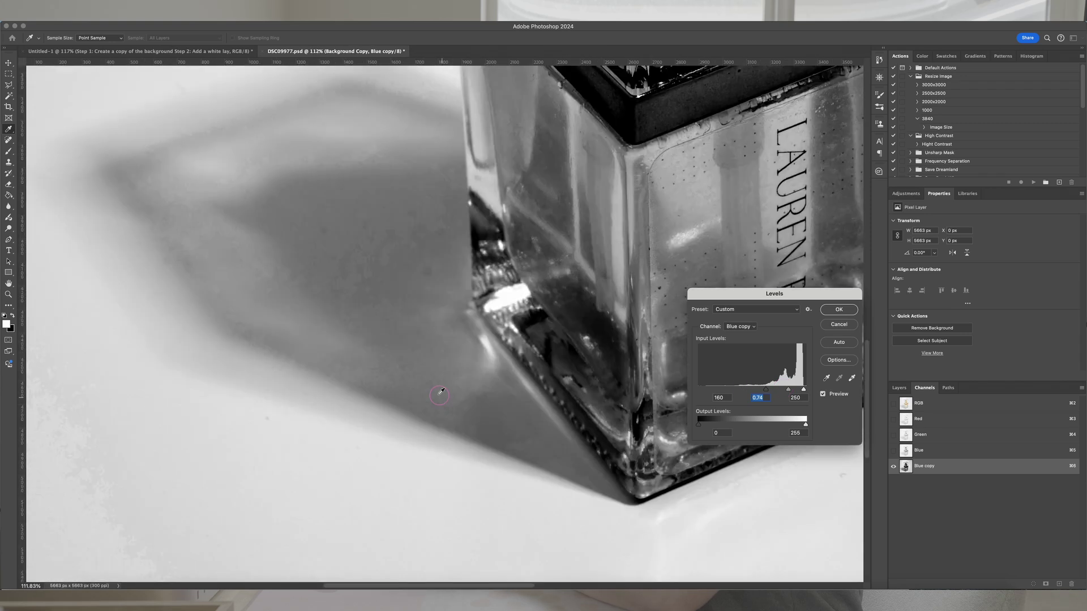
scroll(446, 395, "down", 3)
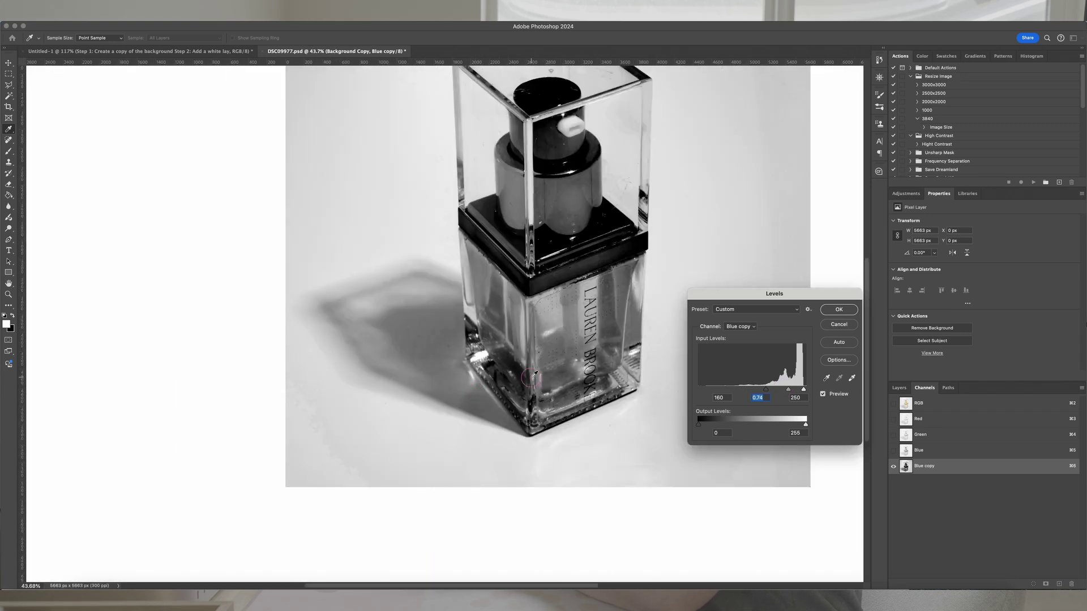
scroll(534, 374, "up", 3)
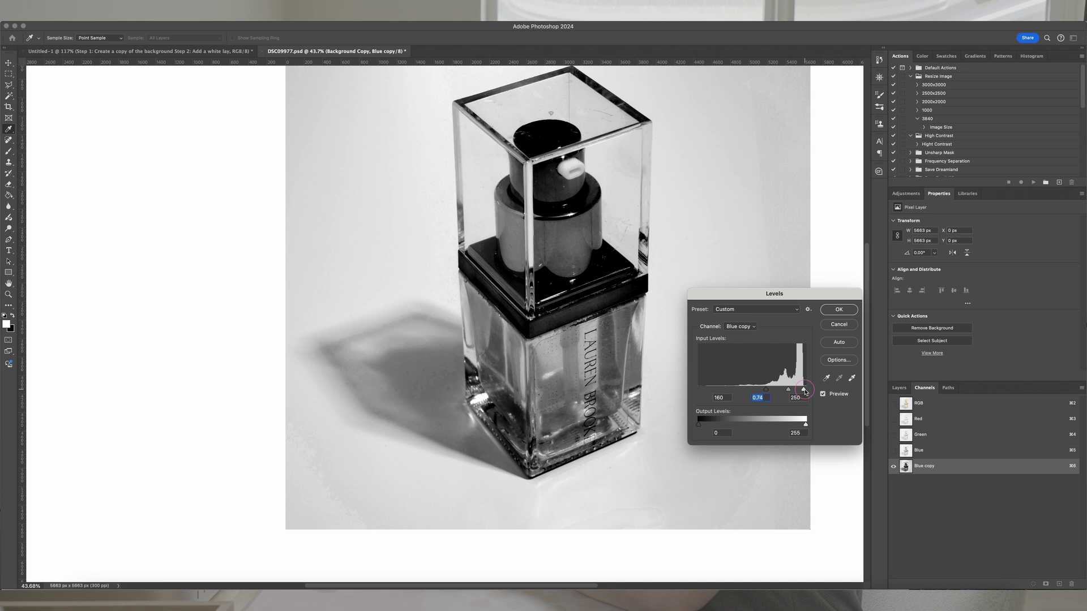
scroll(670, 371, "right", 5)
scroll(670, 371, "up", 4)
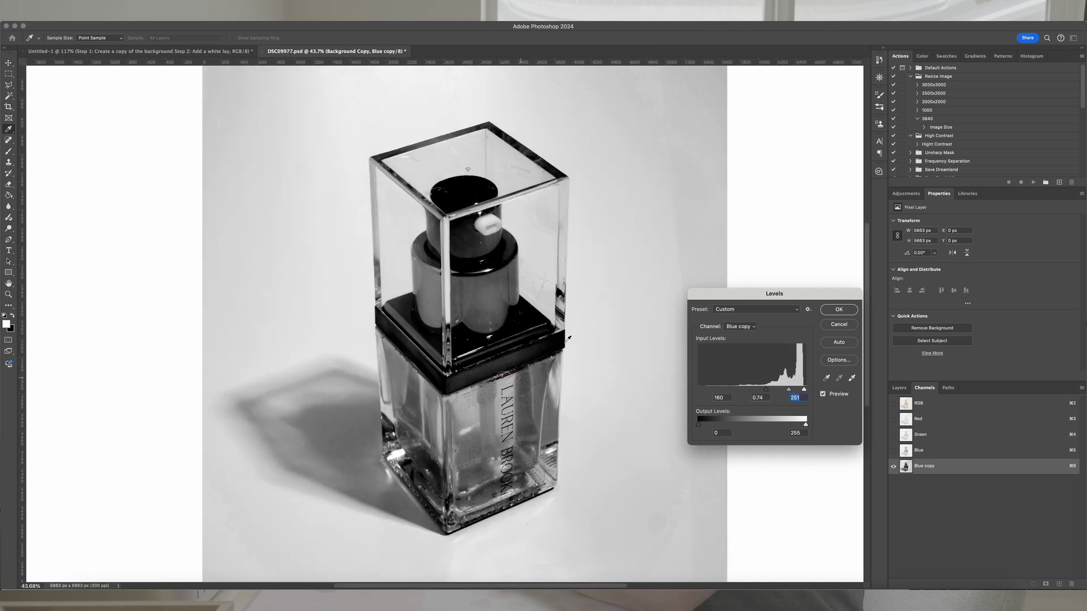
- Apply the Levels change and load the Blue copy channel as a selection
left_click(838, 309)
key("v")
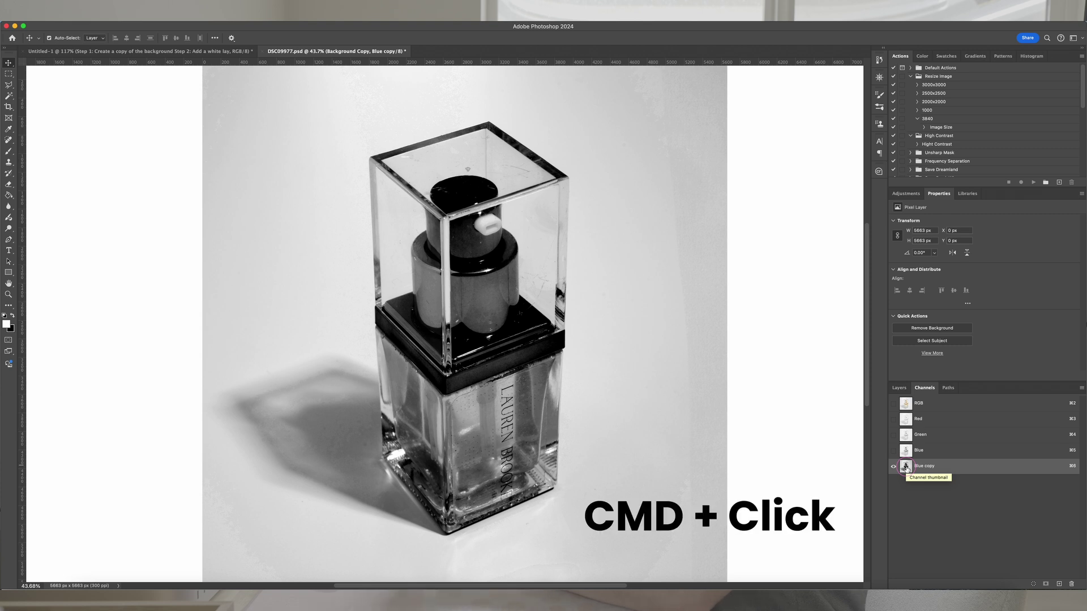
left_click(905, 467, "super")
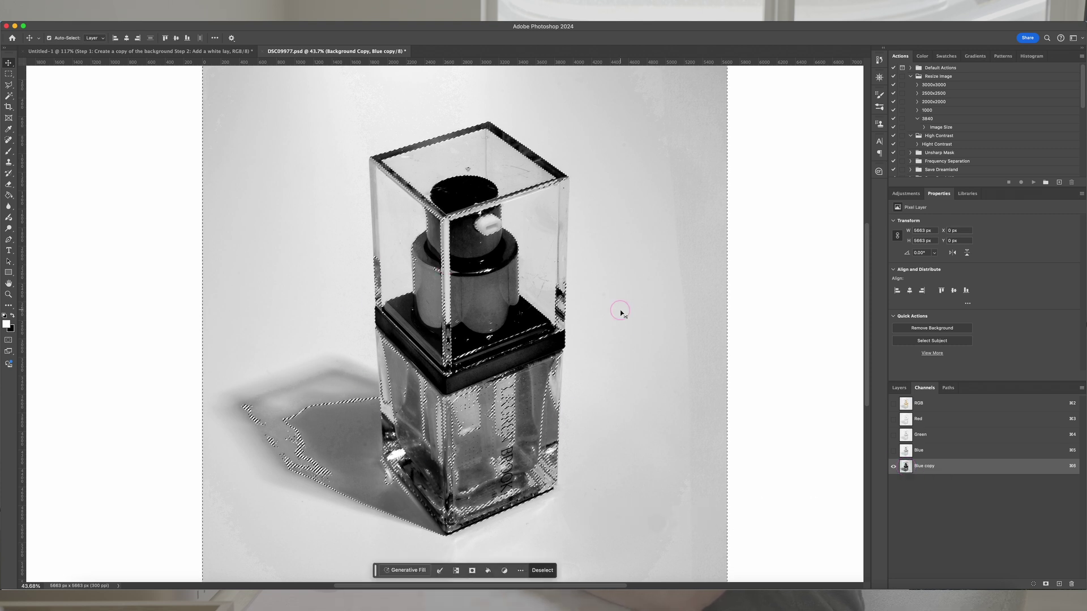
- Add a layer mask to Background Copy from that selection and invert it
left_click(900, 388)
left_click(943, 457)
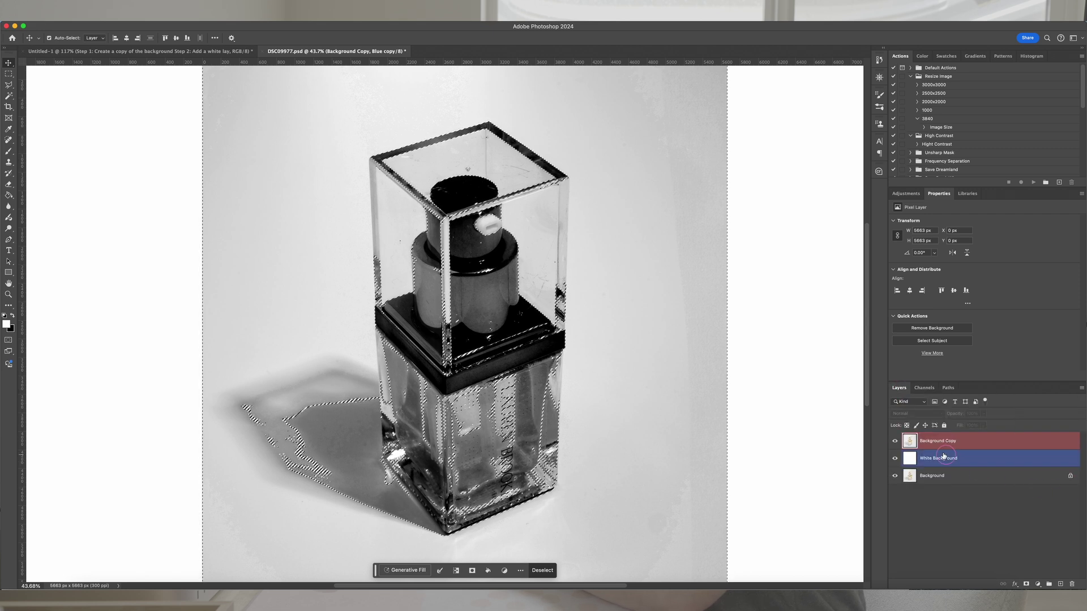
left_click(928, 443)
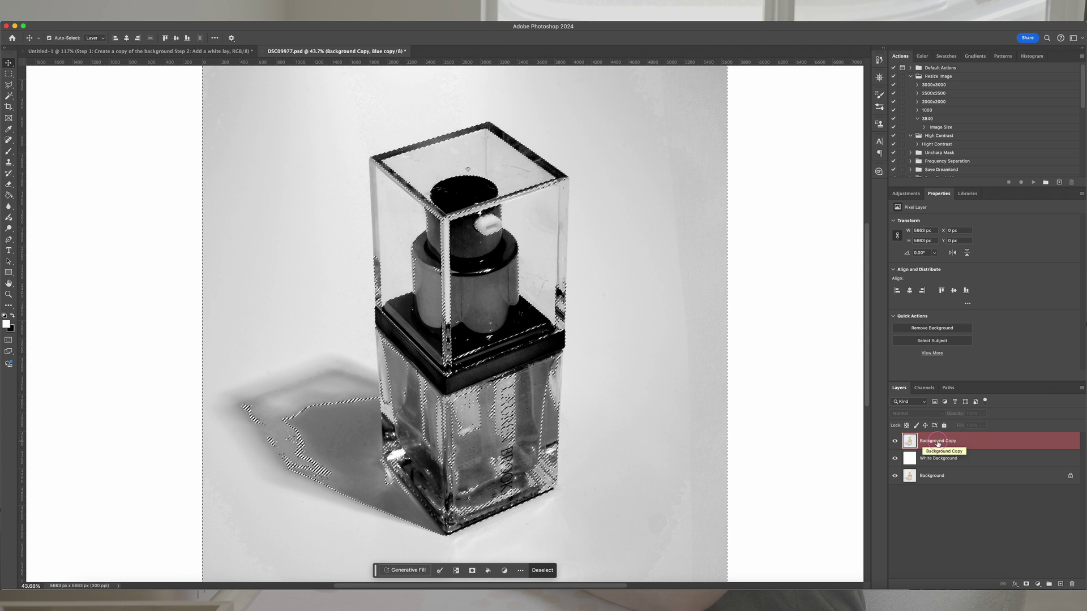
left_click(1026, 584)
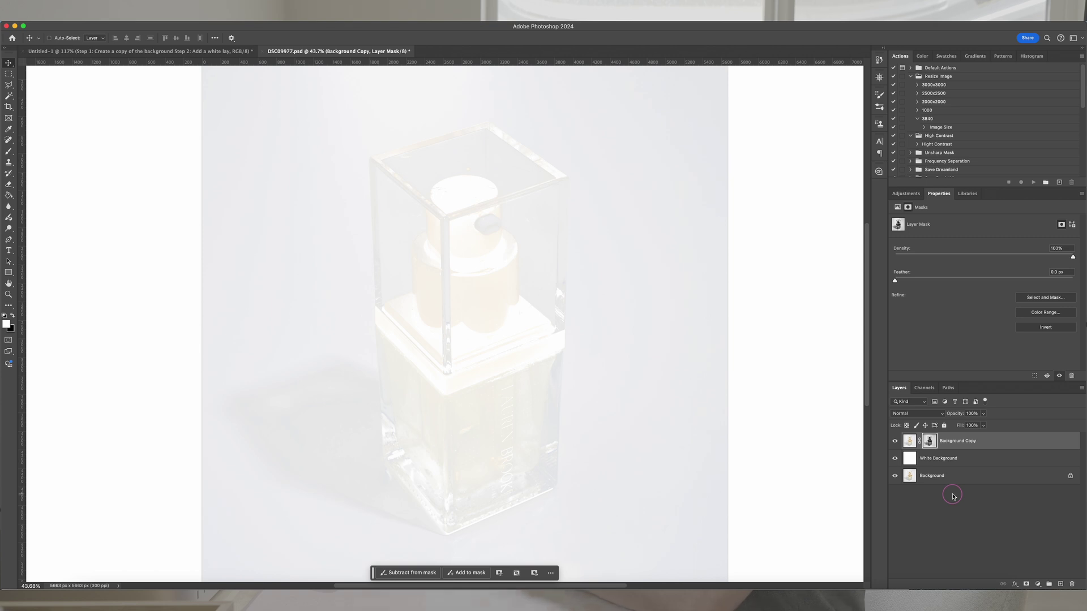
key("super+i")
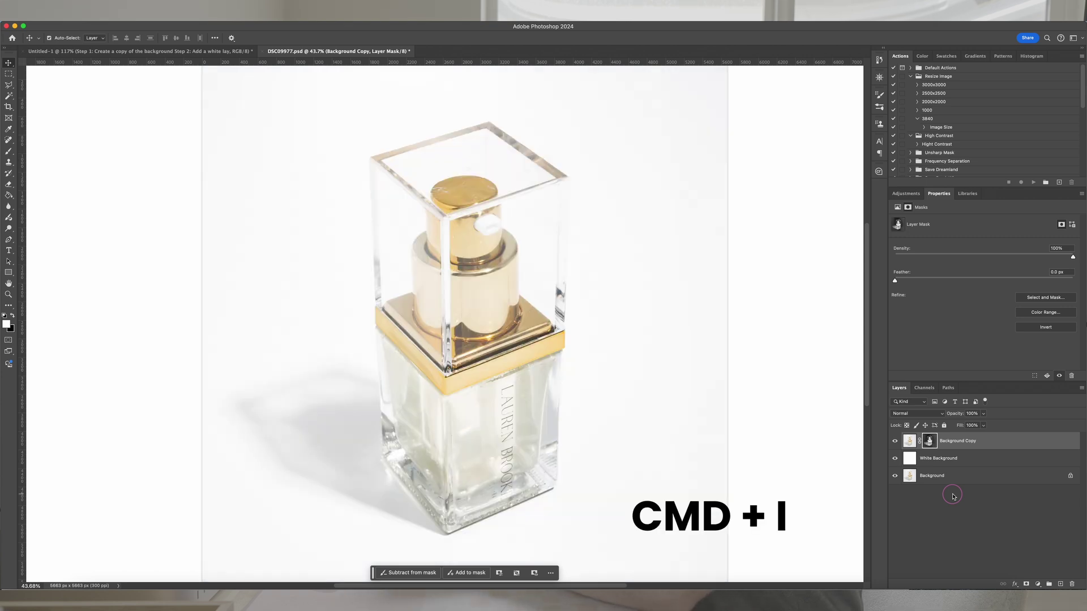
left_click(930, 445, "super")
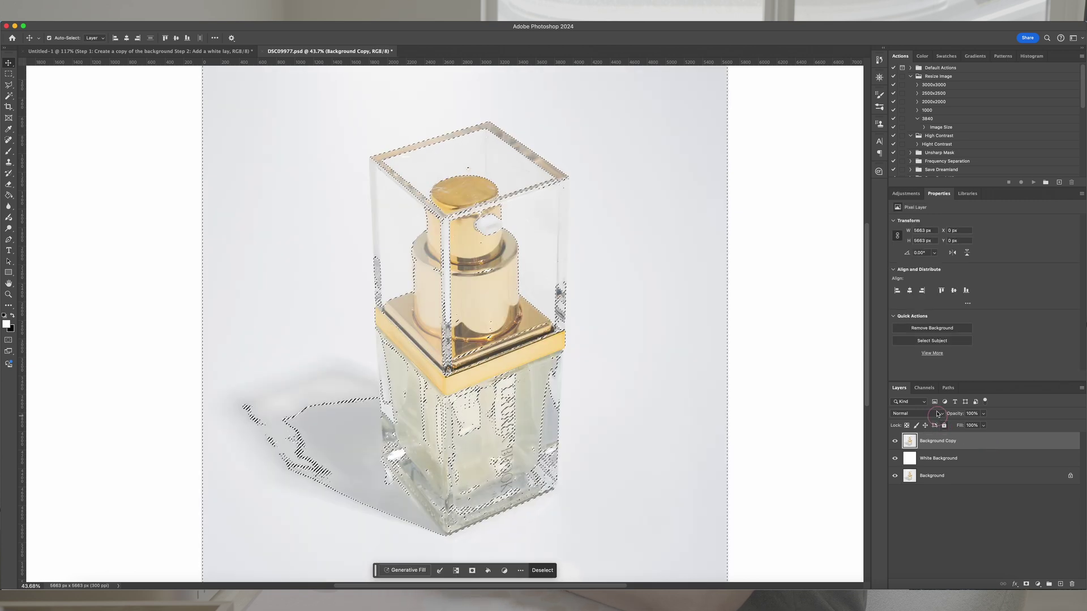
left_click(928, 388)
key("super+d")
left_click(937, 401)
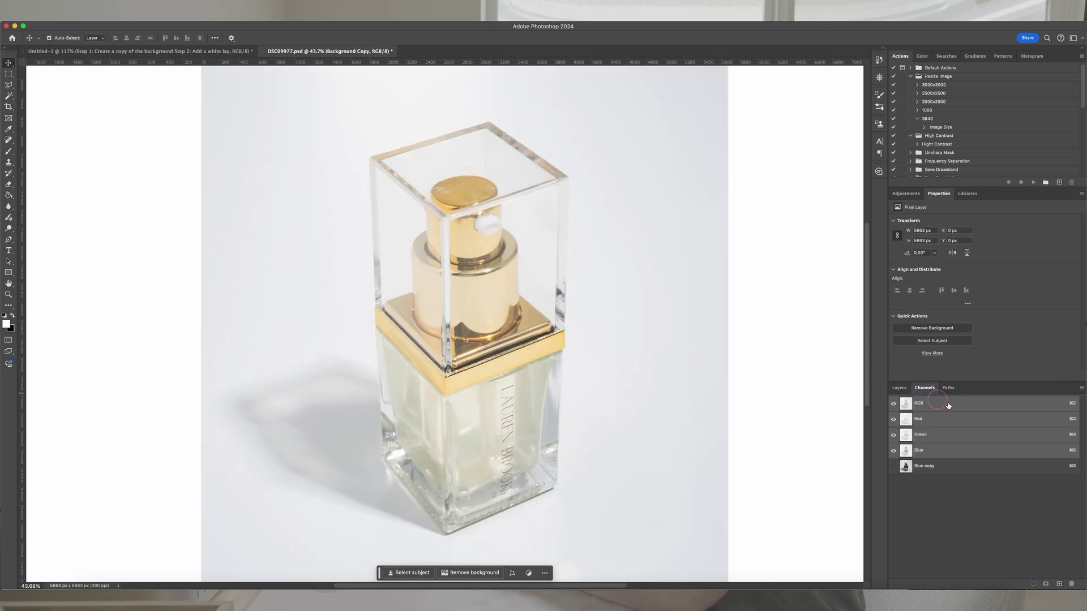
left_click(907, 472)
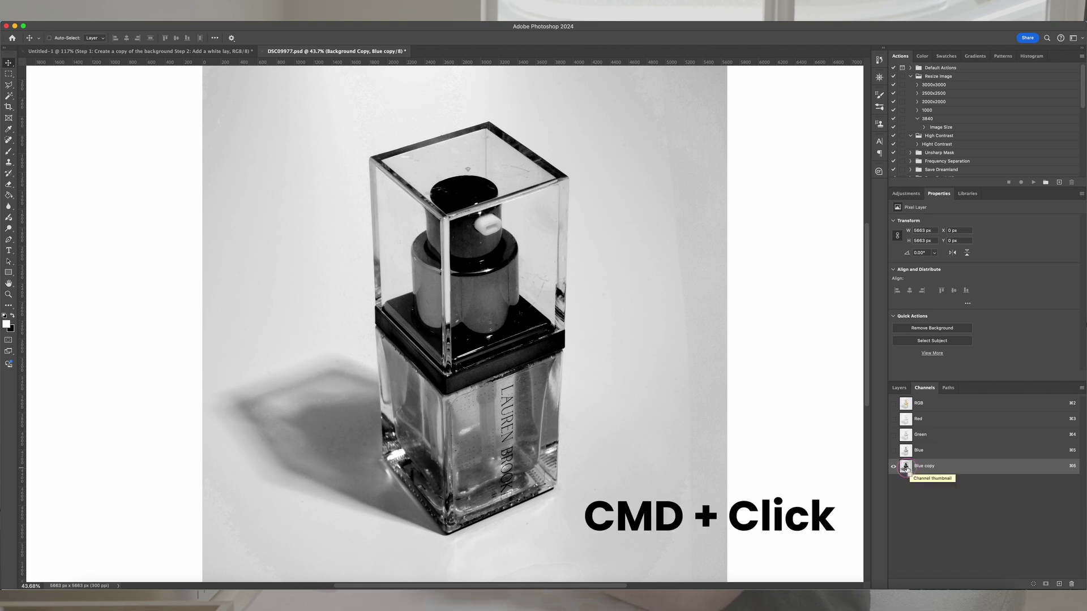
left_click(906, 466, "super")
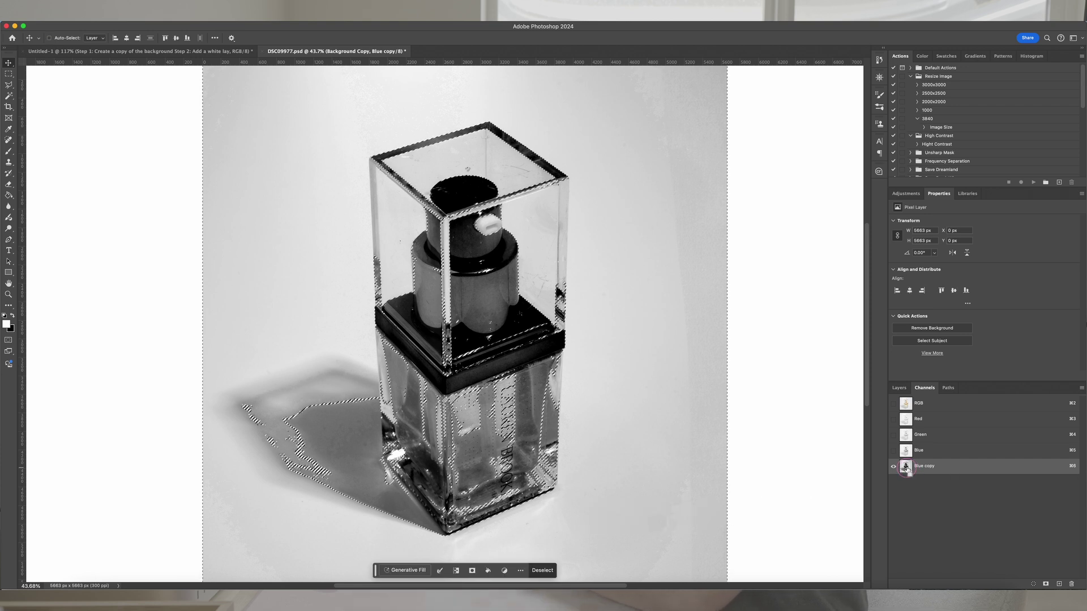
left_click(899, 390)
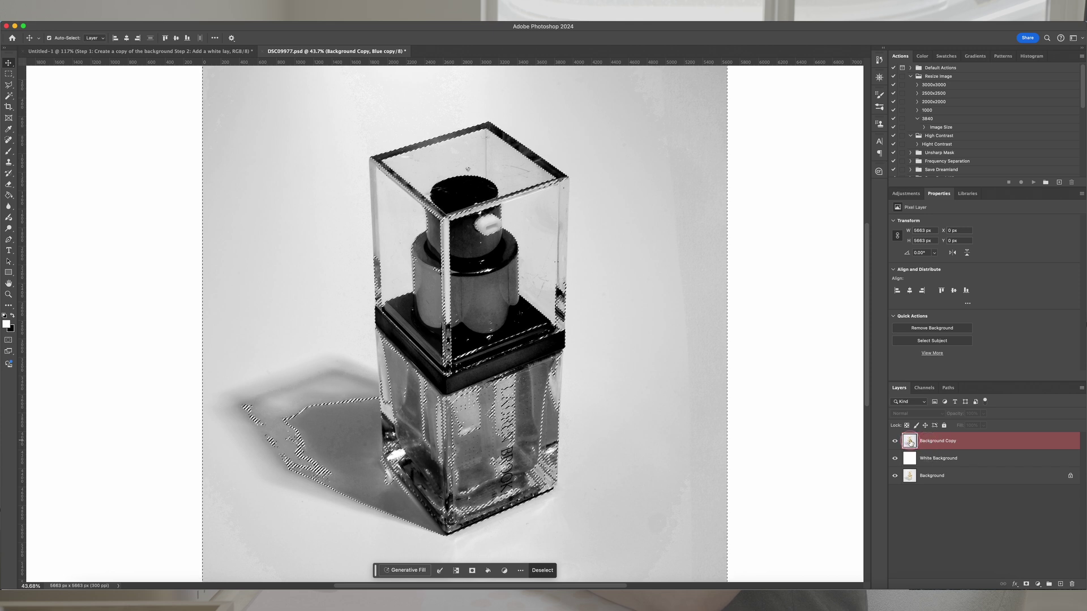
left_click(1025, 584)
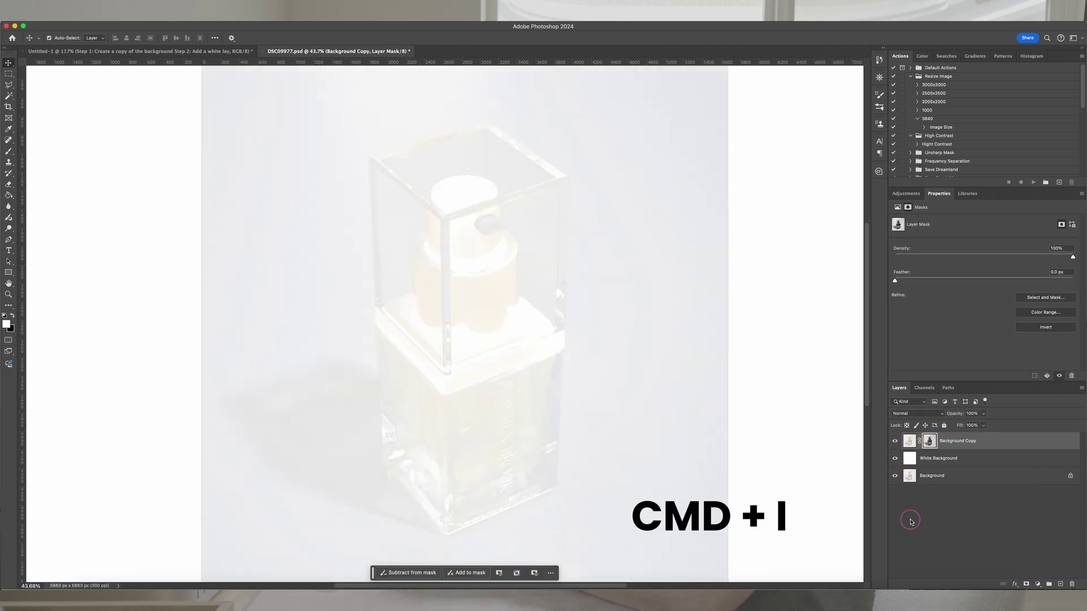
key("super+i")
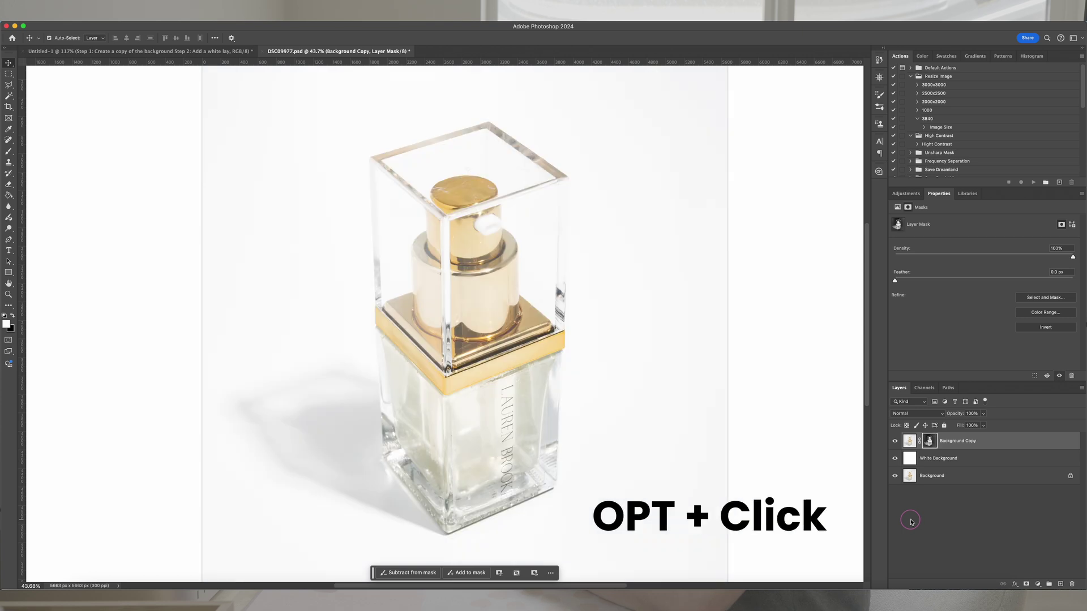
- Display the Background Copy layer mask alone as a greyscale image
left_click(929, 440, "alt")
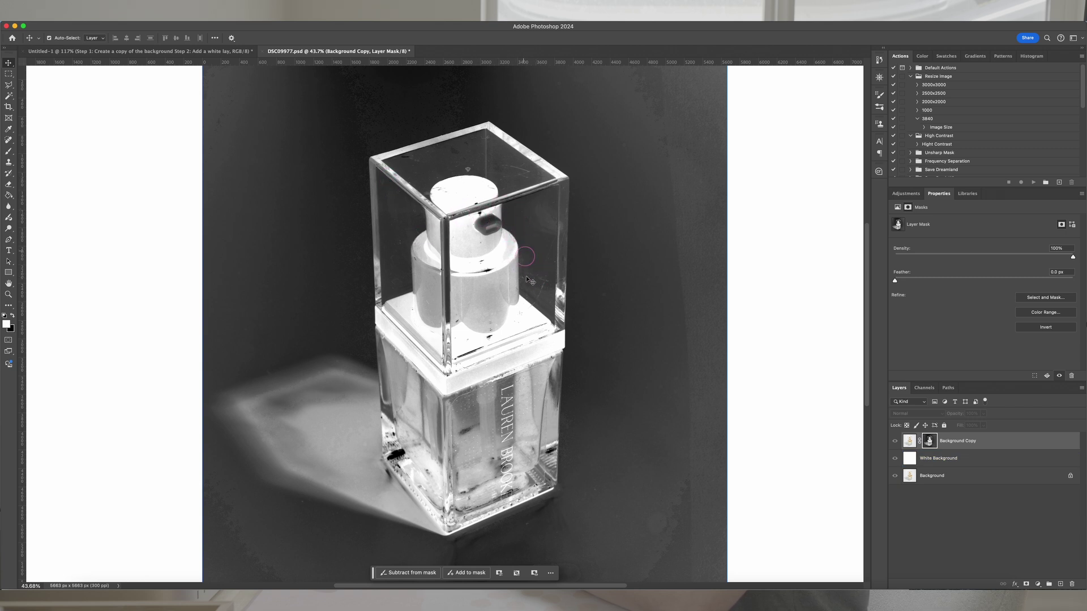
left_click(811, 383)
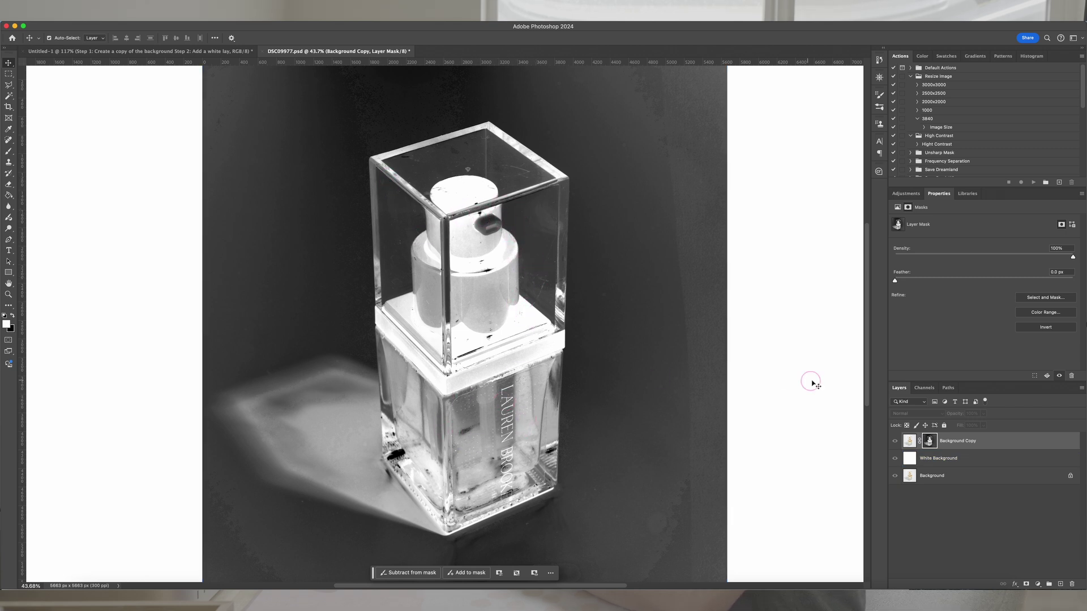
- Load Path 1 as a selection and paint the bottle area solid white on the Background Copy mask
left_click(947, 388)
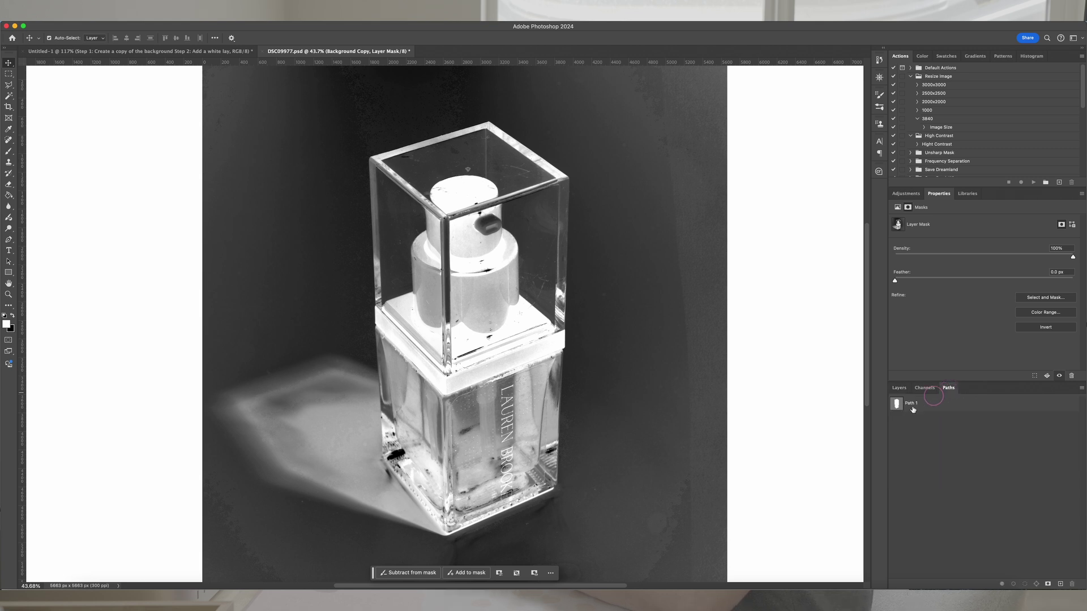
left_click(896, 405, "super")
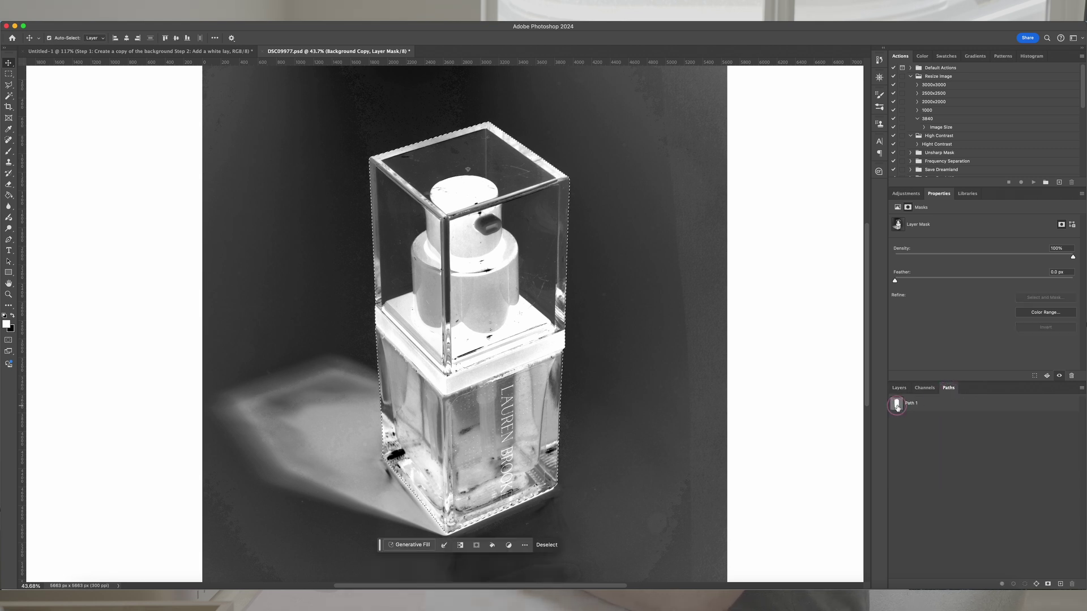
left_click(899, 388)
left_click(929, 444)
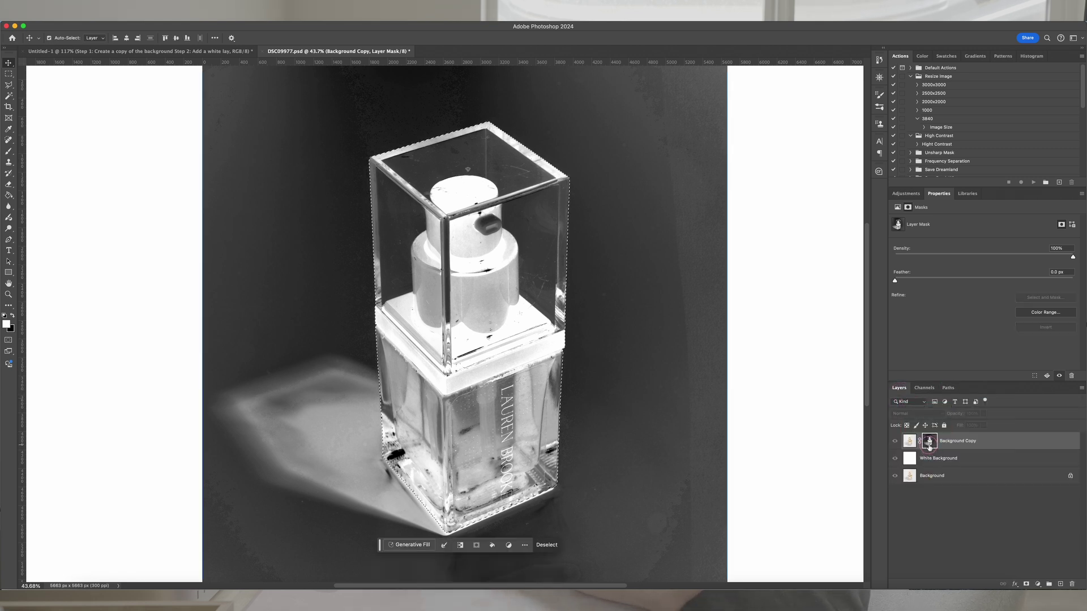
key("b")
key("bracketright")
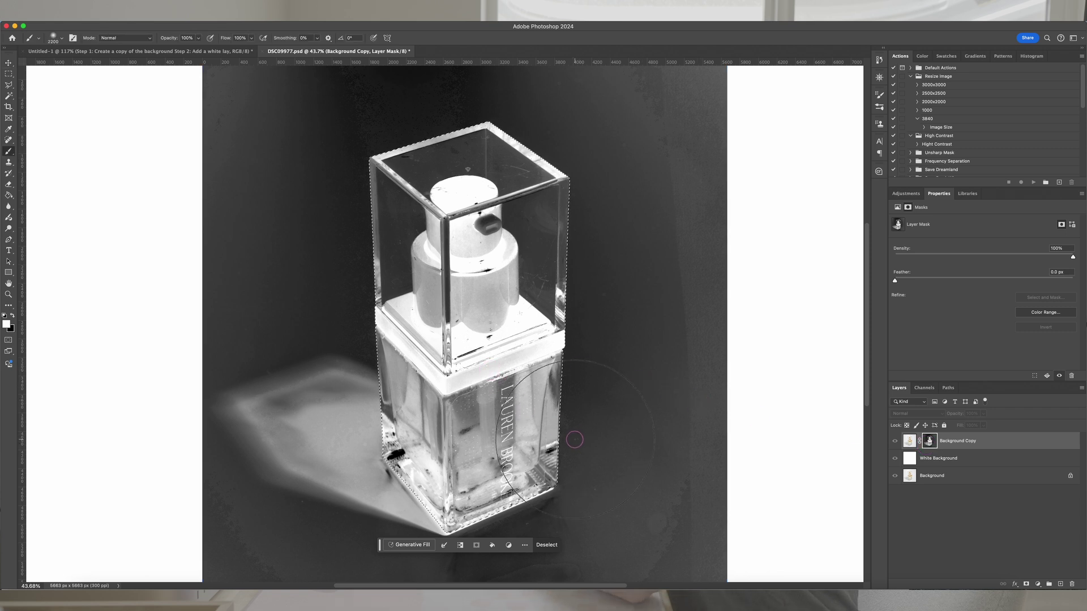
key("bracketright")
key("bracketright")
key("bracketright")
key("bracketright")
key("bracketright")
key("bracketright")
key("bracketright")
key("bracketright")
key("bracketright")
key("bracketright")
key("bracketright")
key("bracketright")
key("bracketright")
key("bracketright")
key("bracketright")
key("bracketright")
key("bracketright")
mouse_move(570, 437)
left_mouse_down()
mouse_move(387, 512)
mouse_move(551, 395)
mouse_move(613, 331)
mouse_move(617, 259)
mouse_move(393, 243)
mouse_move(352, 181)
mouse_move(469, 196)
mouse_move(378, 245)
left_mouse_up()
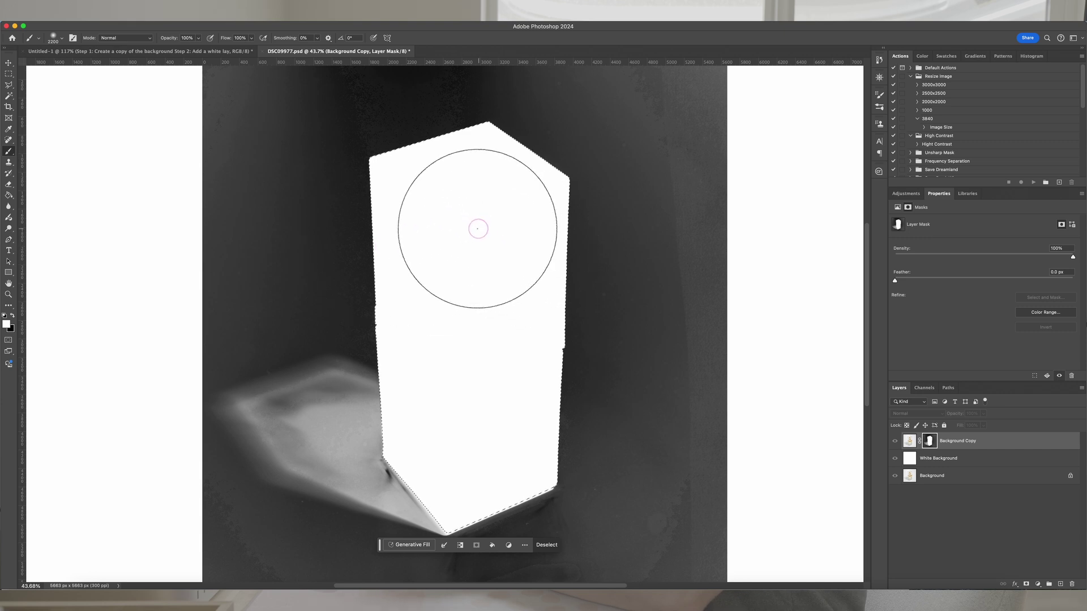
- Deselect, paint the cast shadow back in on the mask, and view the mask again
left_click(908, 442)
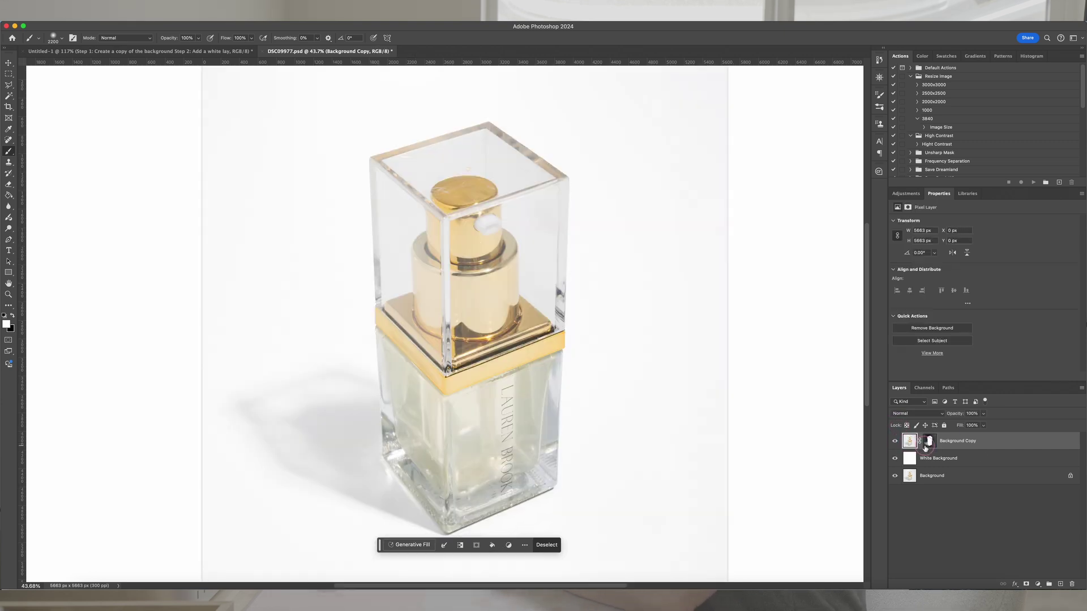
key("super+d")
left_click(929, 443)
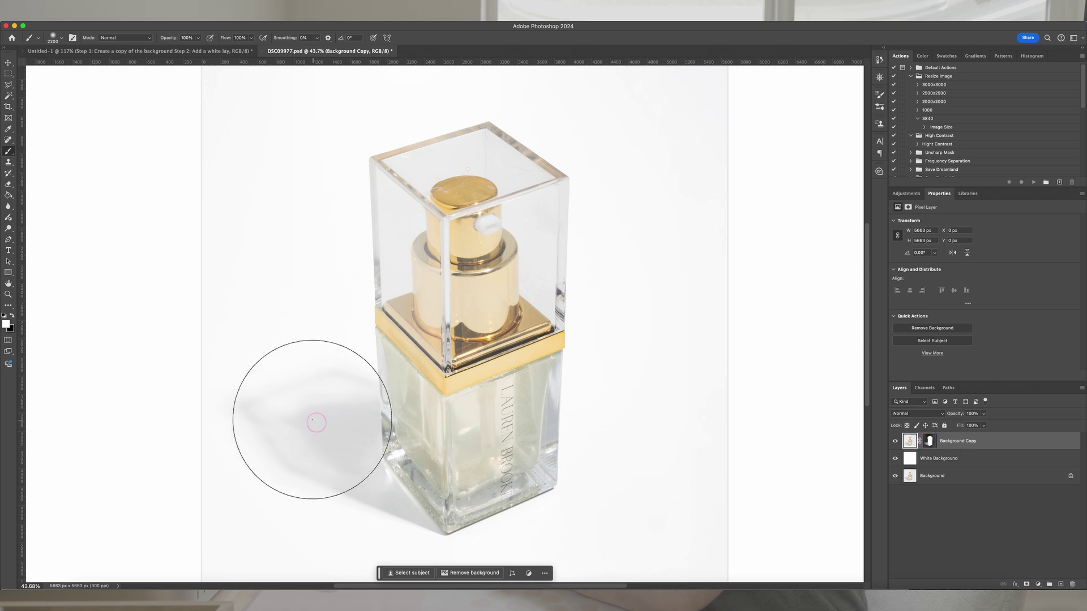
mouse_move(320, 414)
left_mouse_down()
mouse_move(461, 471)
mouse_move(342, 416)
left_mouse_up()
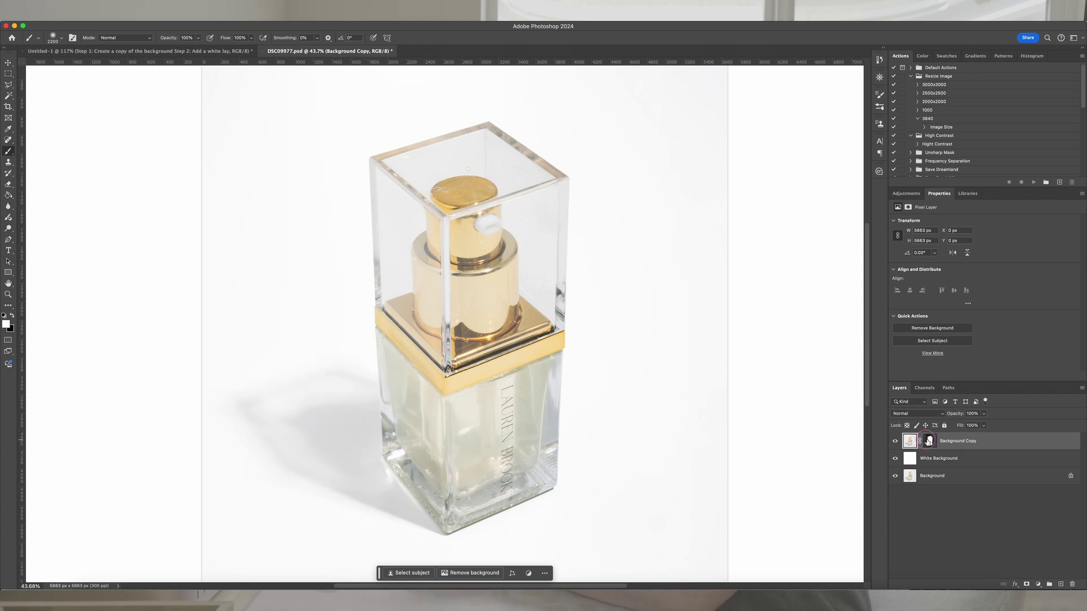
left_click(929, 441, "alt")
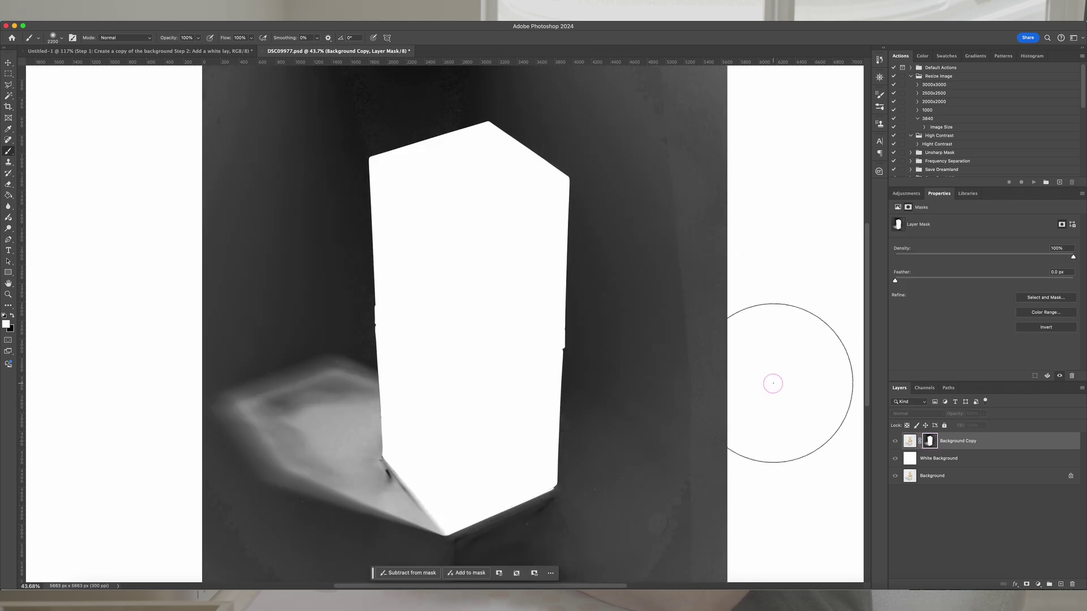
- Load Path 1 as a selection and invert it to cover the background around the bottle
scroll(609, 349, "down", 3)
left_click(947, 389)
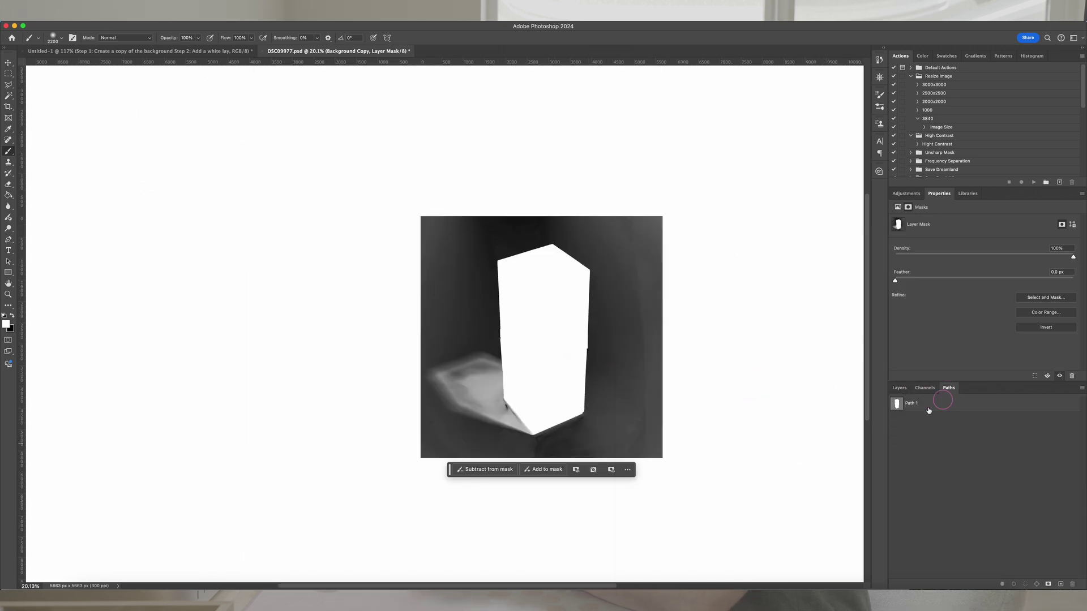
left_click(896, 406, "super")
left_click(899, 388)
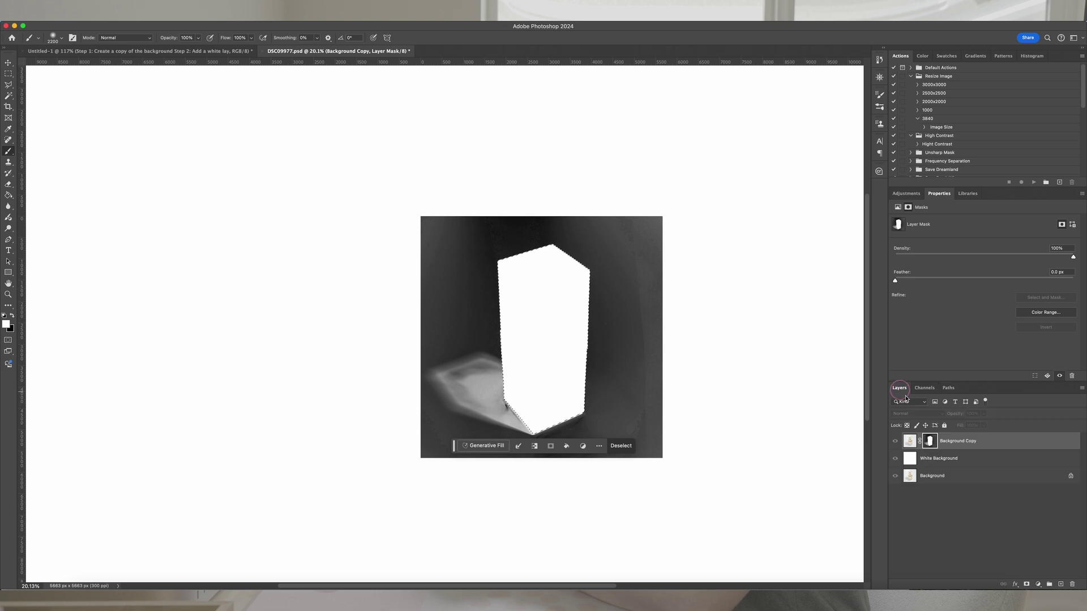
left_click(942, 439)
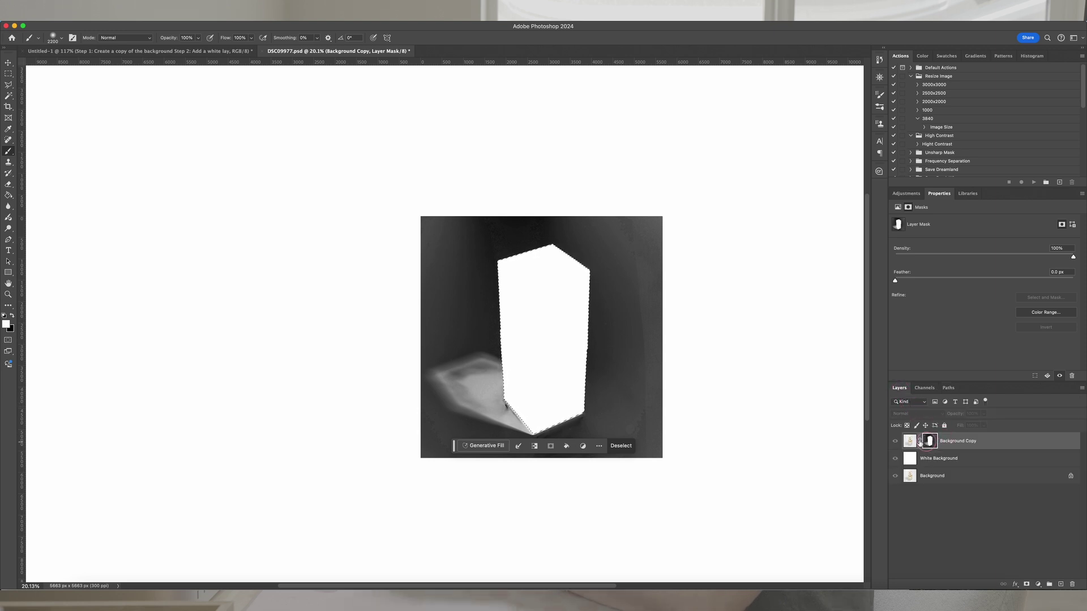
left_click(870, 436)
key("shift+super+i")
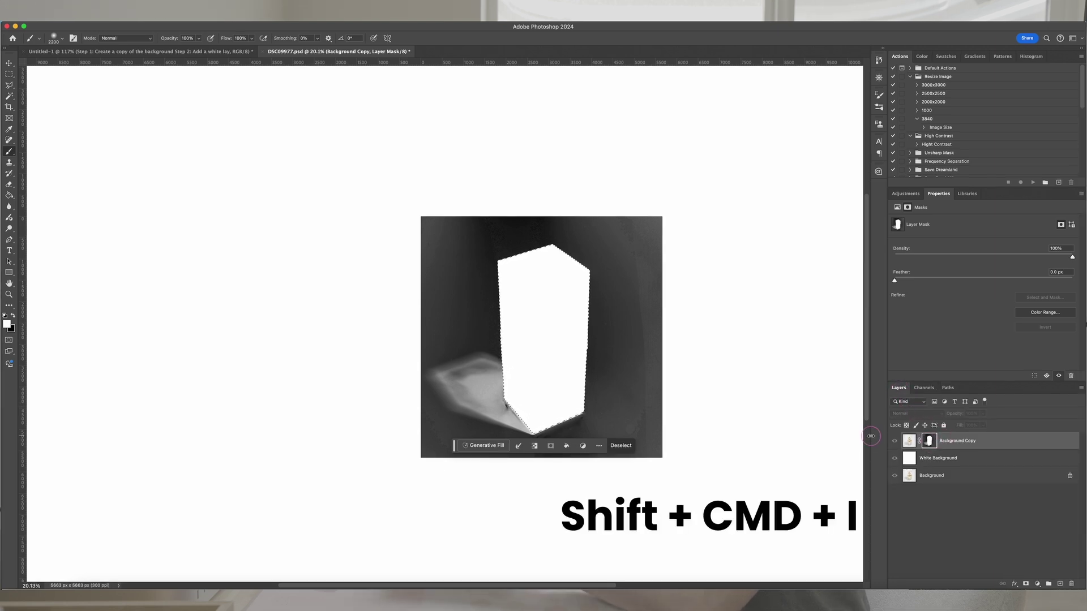
key("shift+super+i")
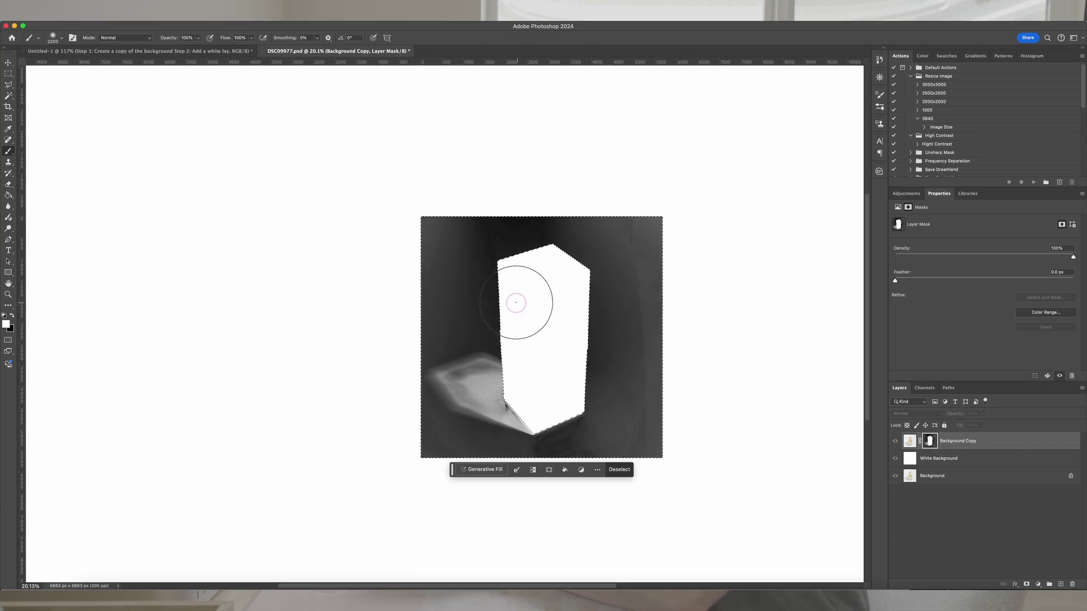
- Paint the background black on the mask, then return to the normal composite view
key("x")
mouse_move(447, 243)
left_mouse_down()
mouse_move(665, 243)
mouse_move(638, 295)
mouse_move(627, 282)
mouse_move(648, 444)
left_mouse_up()
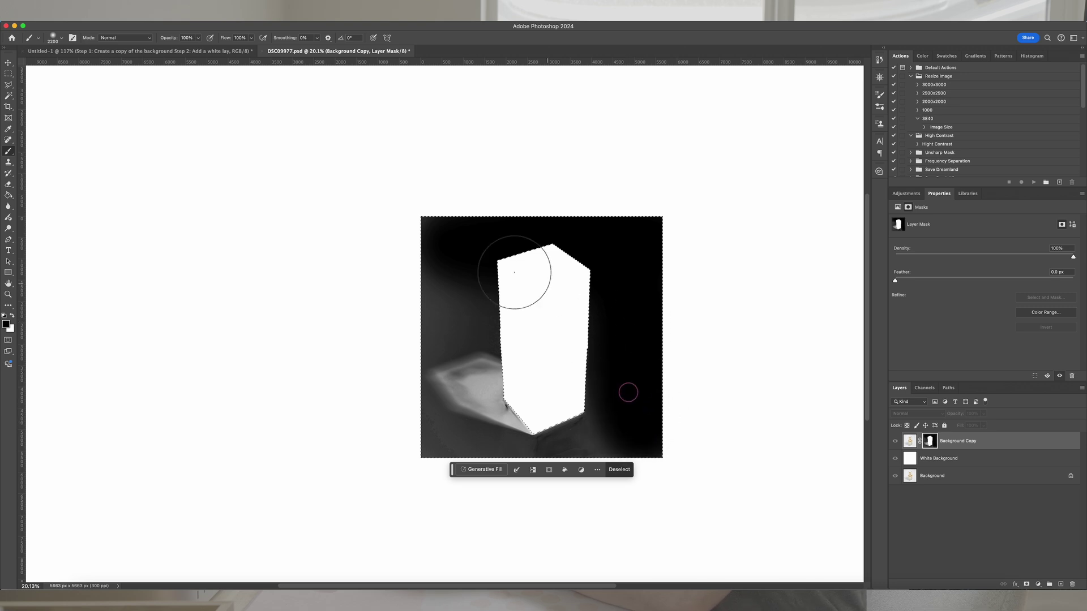
mouse_move(485, 267)
left_mouse_down()
mouse_move(490, 296)
mouse_move(444, 284)
mouse_move(421, 302)
mouse_move(434, 339)
mouse_move(407, 351)
mouse_move(446, 436)
mouse_move(388, 381)
mouse_move(415, 461)
mouse_move(439, 439)
mouse_move(517, 454)
mouse_move(436, 432)
mouse_move(517, 447)
mouse_move(618, 440)
left_mouse_up()
key("bracketleft")
key("bracketleft")
key("bracketleft")
key("bracketleft")
key("bracketleft")
key("bracketleft")
key("bracketleft")
key("bracketleft")
key("bracketleft")
key("bracketleft")
key("bracketleft")
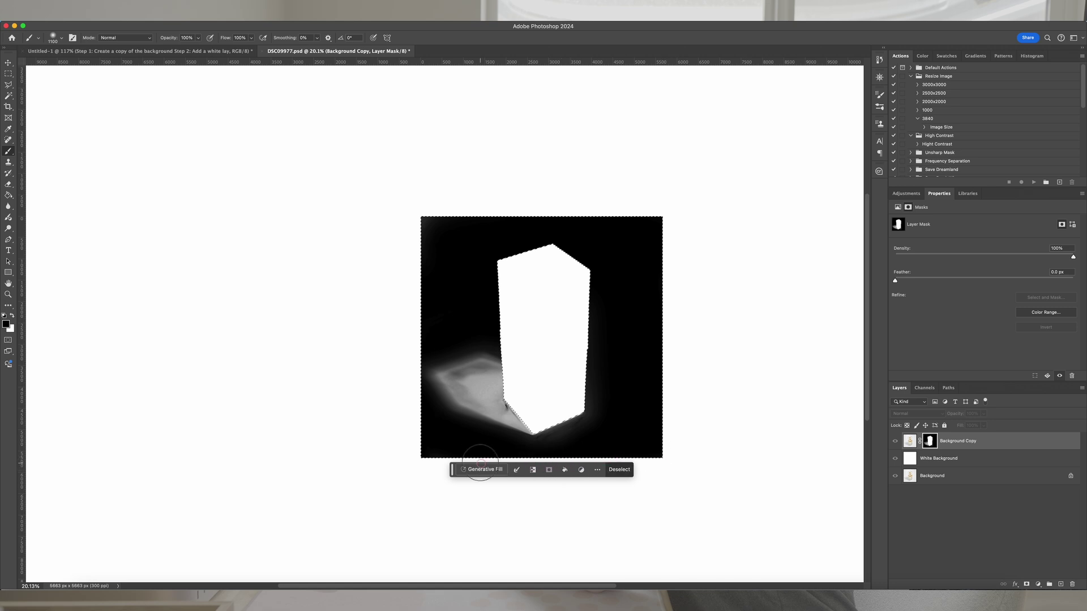
key("bracketright")
key("bracketright")
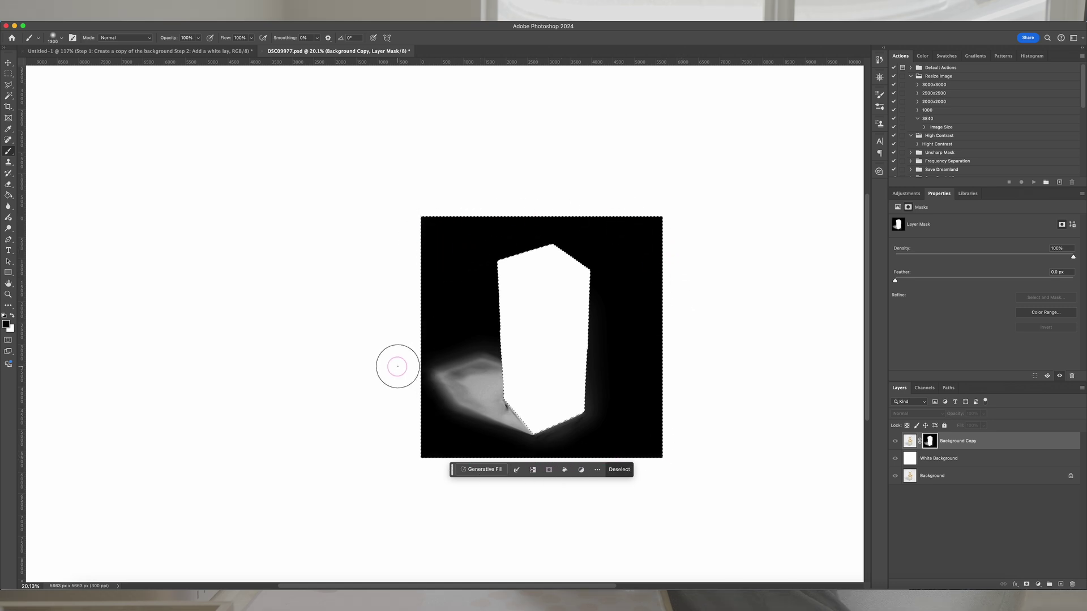
key("bracketright")
- Deselect everything, make the original Background layer active, and bring up the saved paths list
left_click(971, 459)
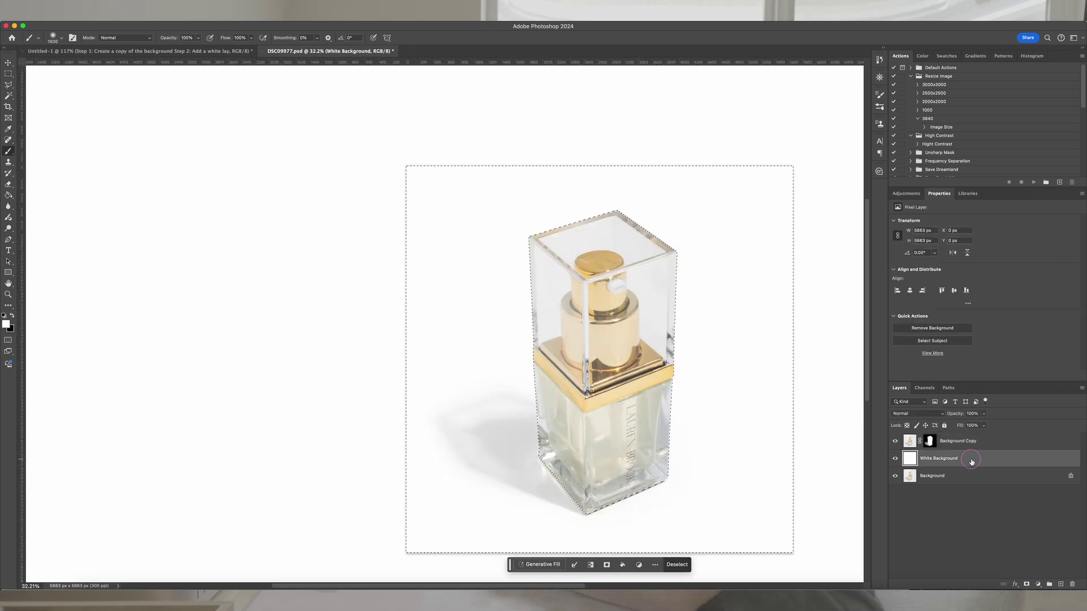
key("super+d")
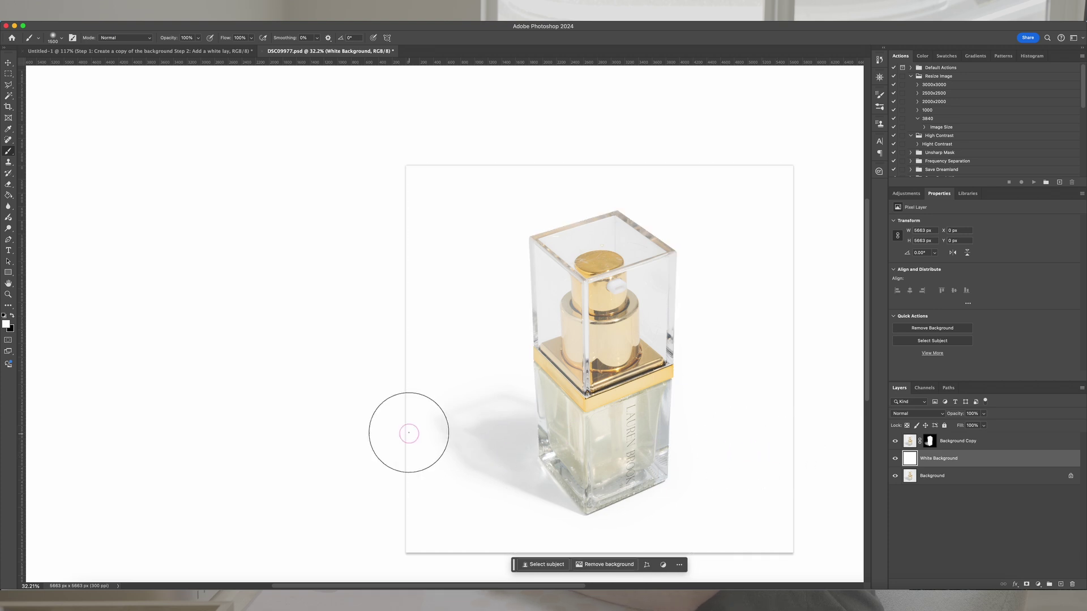
left_click(976, 446)
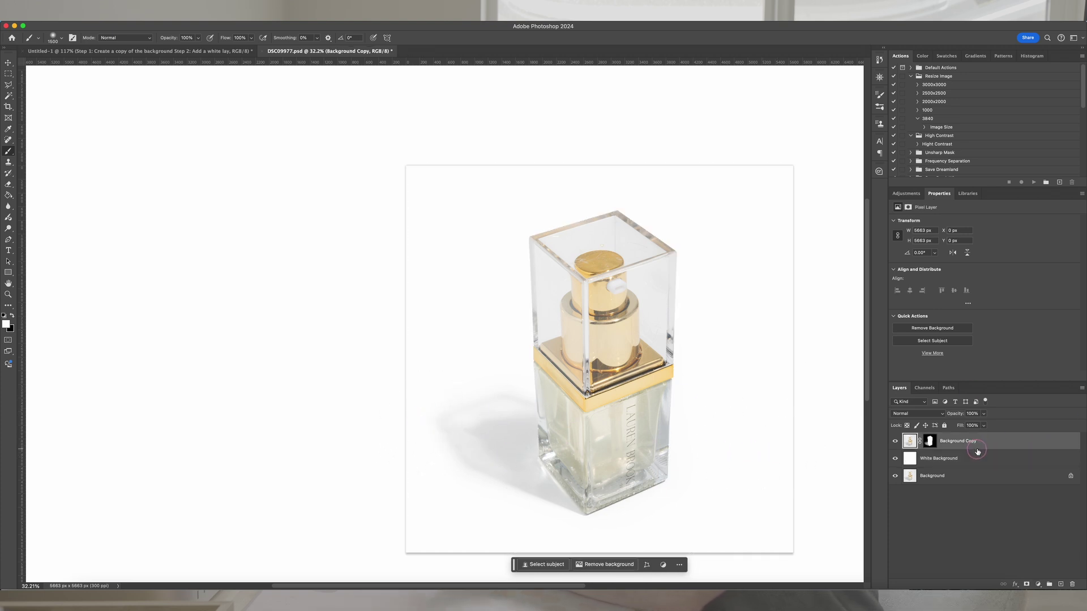
scroll(636, 400, "right", 3)
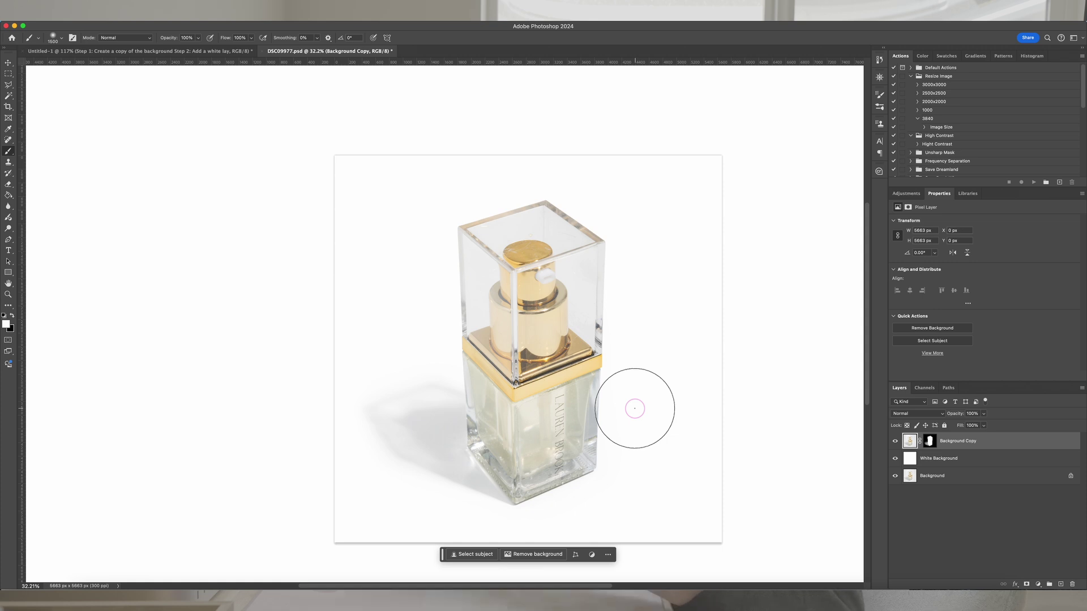
left_click(955, 479)
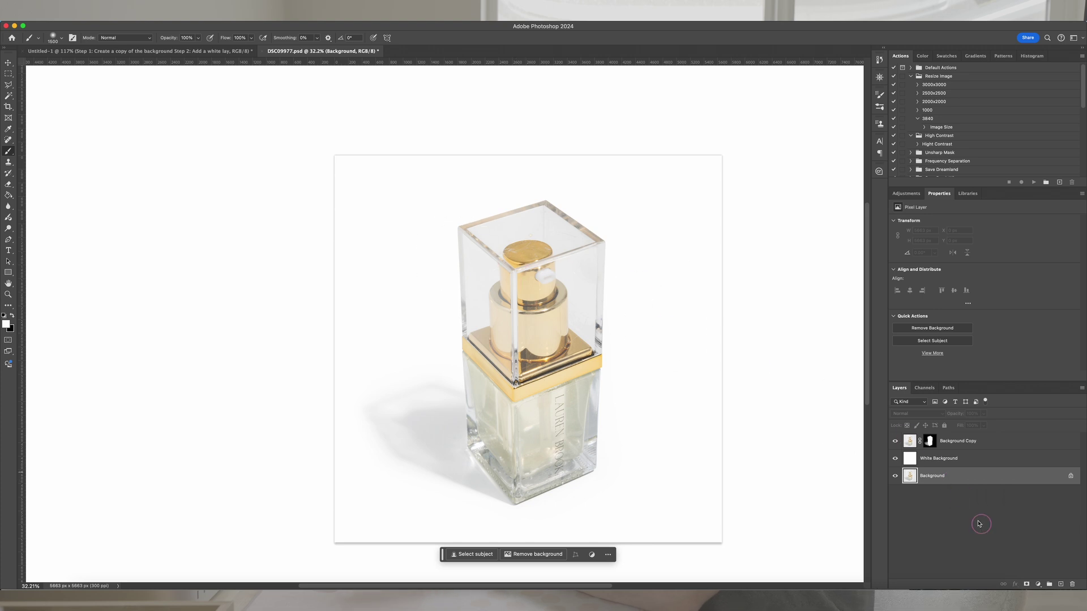
left_click(949, 388)
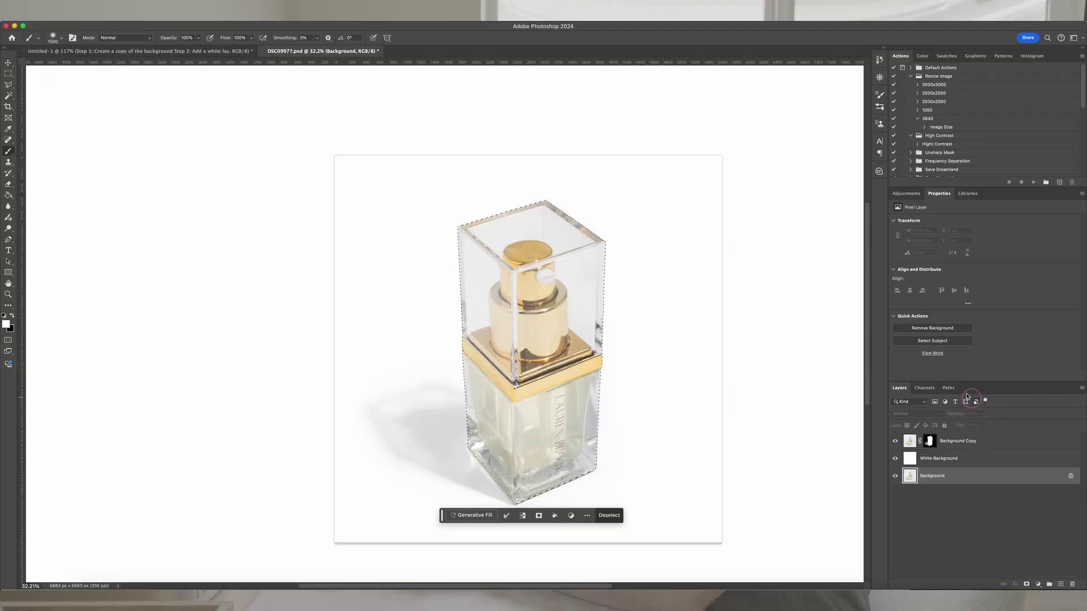
- Load Path 1 as a selection around the bottle and return to the Layers list
left_click(948, 388)
left_click(897, 407)
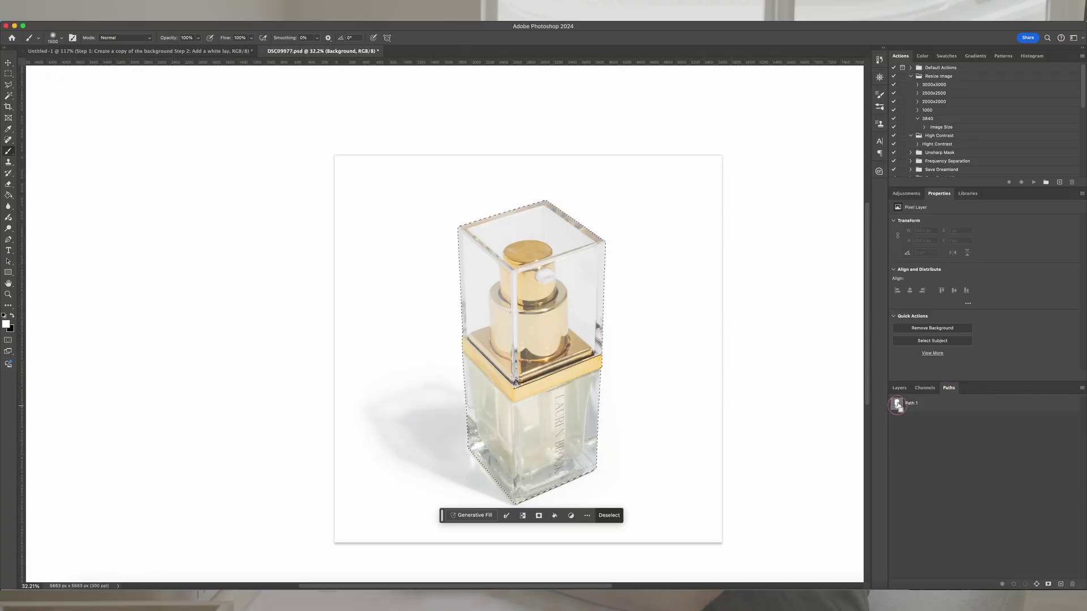
left_click(899, 388)
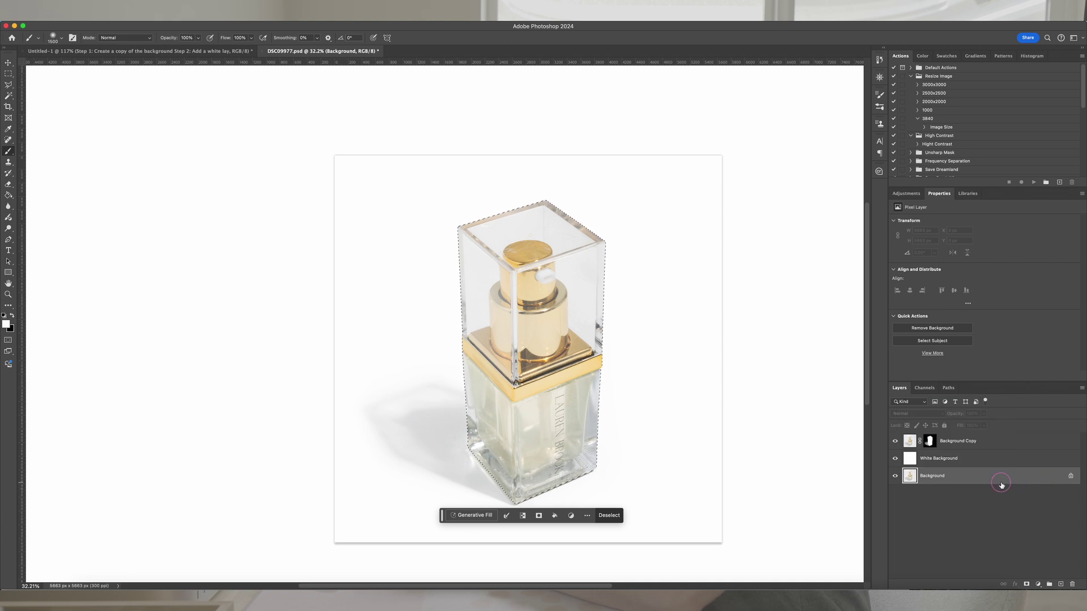
- Move the bottle-only Layer 1 to the top of the stack and toggle visibility to check the cut-out
left_click(928, 481)
left_click_drag(929, 485, 924, 442)
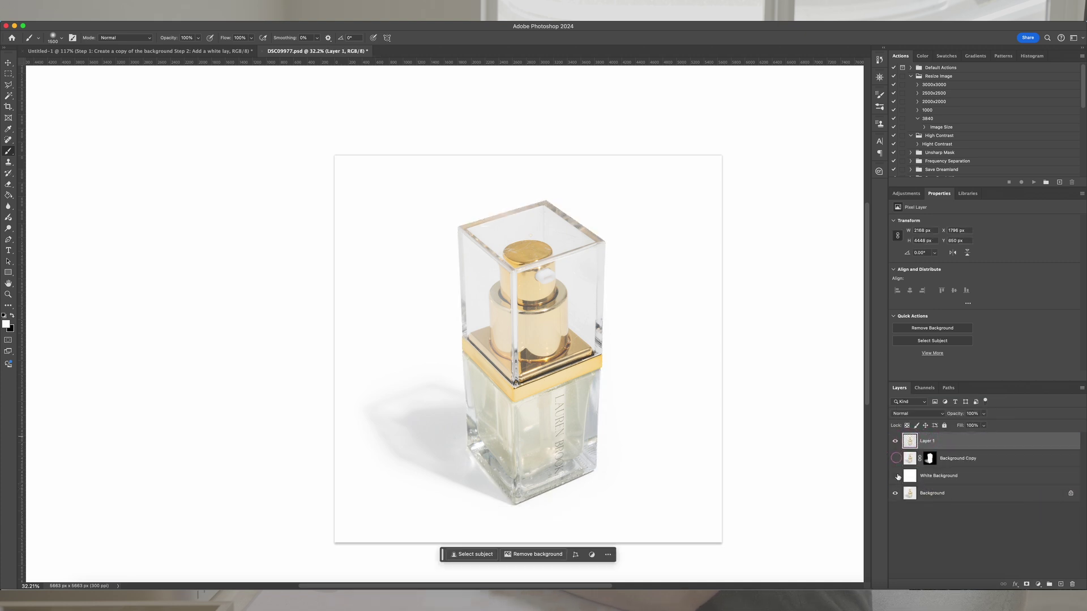
left_click_drag(897, 477, 894, 493)
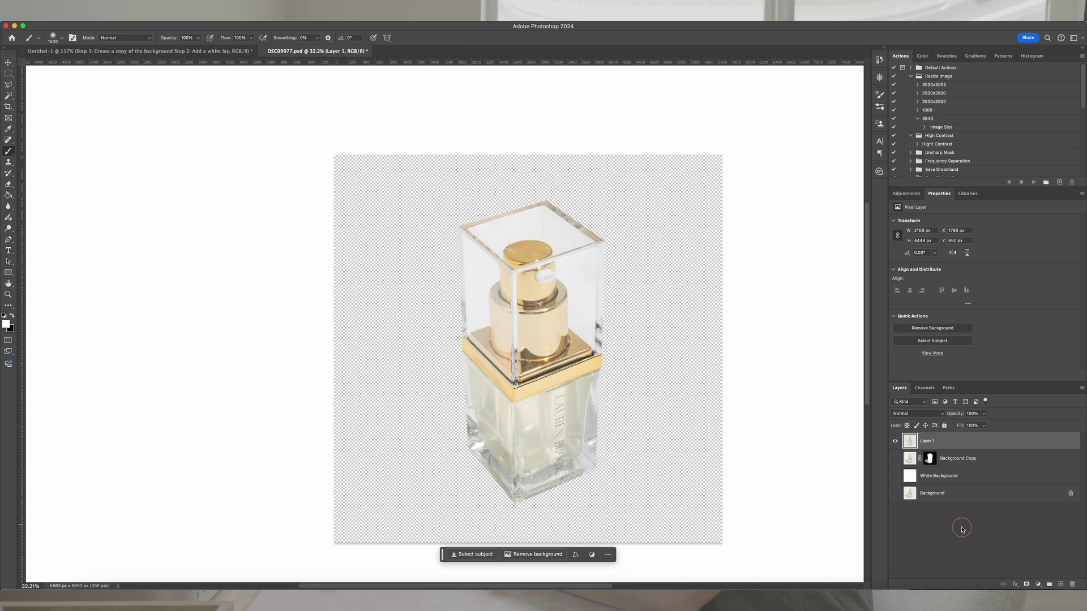
left_click(895, 463)
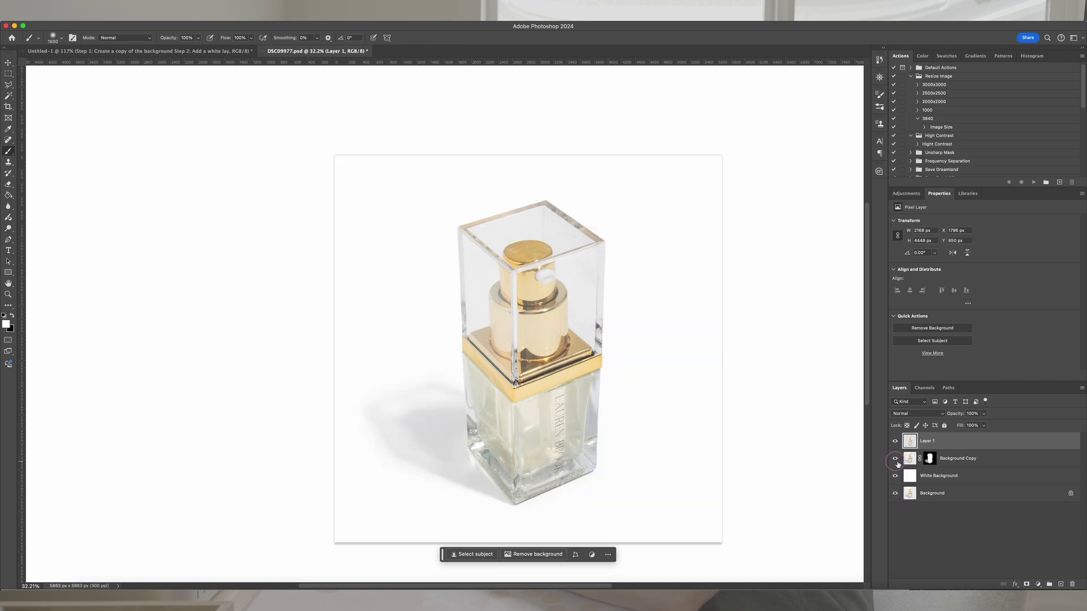
left_click(969, 459)
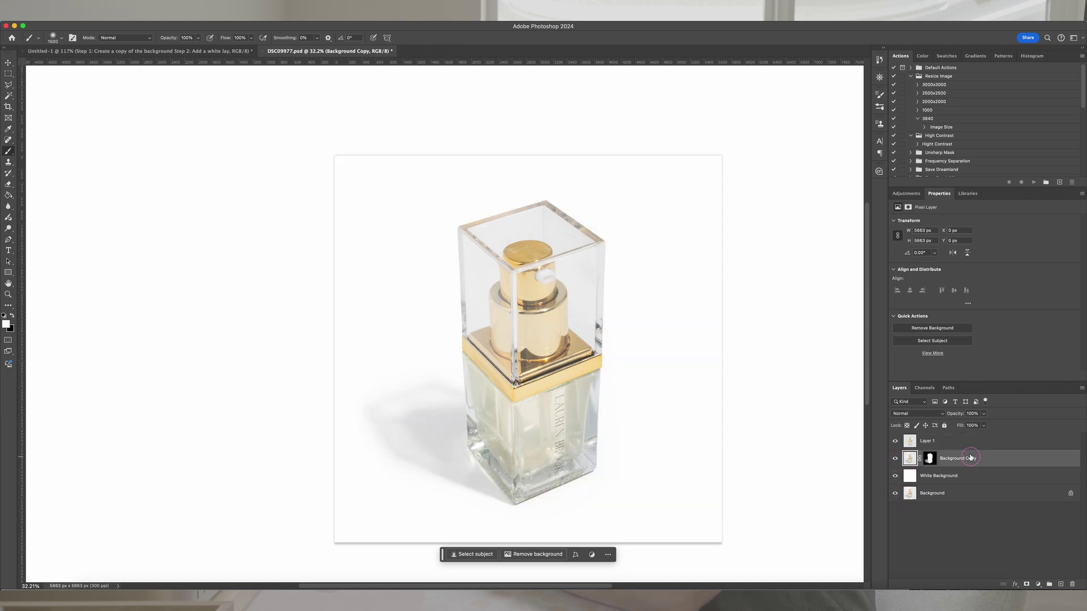
- Add a Levels adjustment clipped to the Background Copy shadow layer
left_click(962, 445)
left_click(965, 462)
left_click(957, 448)
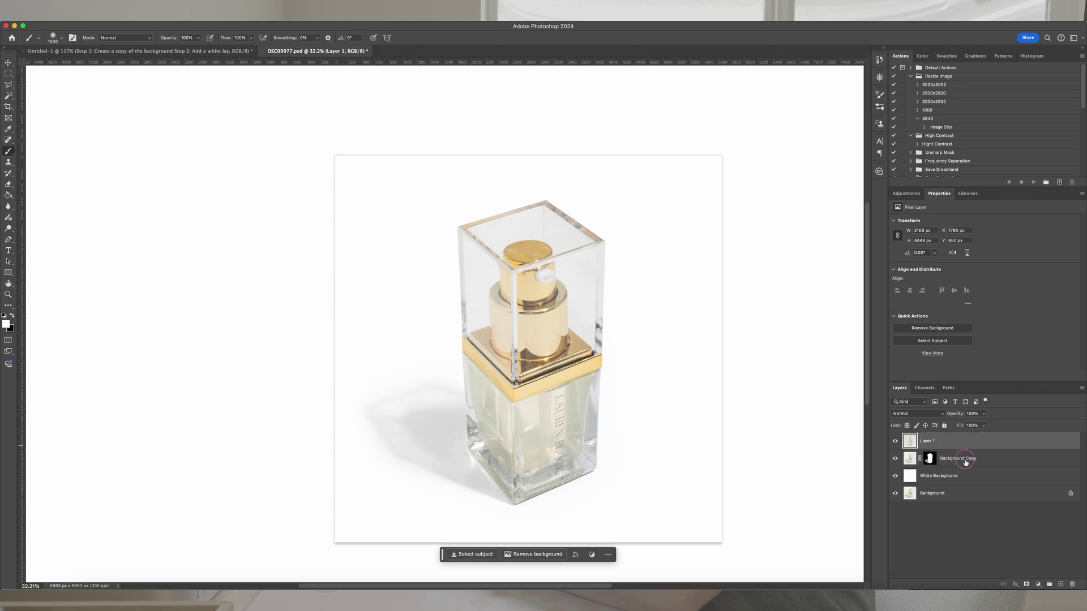
left_click(965, 463)
left_click(906, 194)
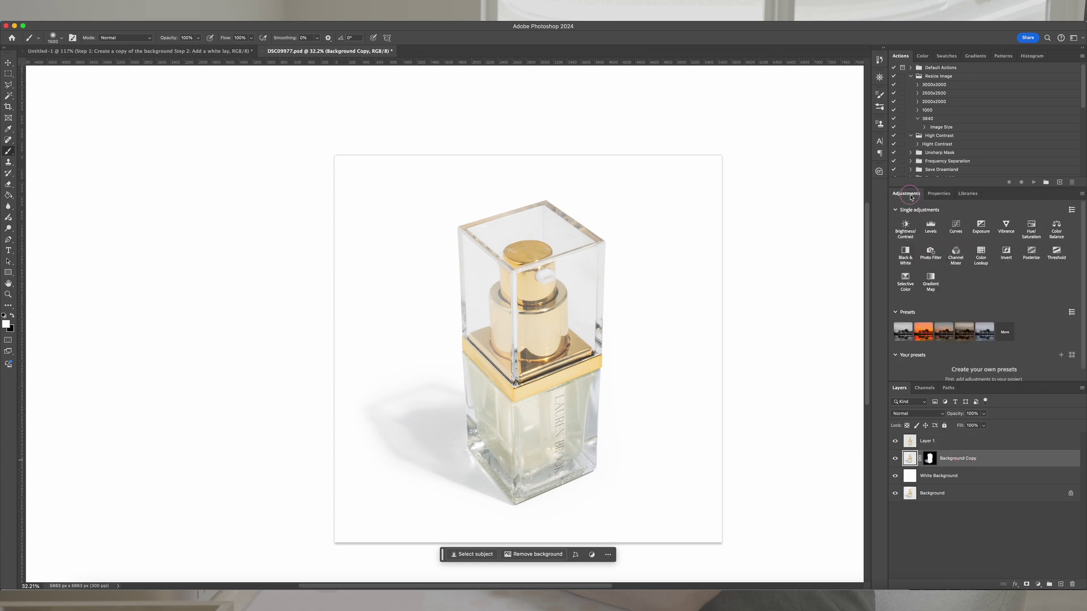
left_click(933, 229)
left_click(971, 450)
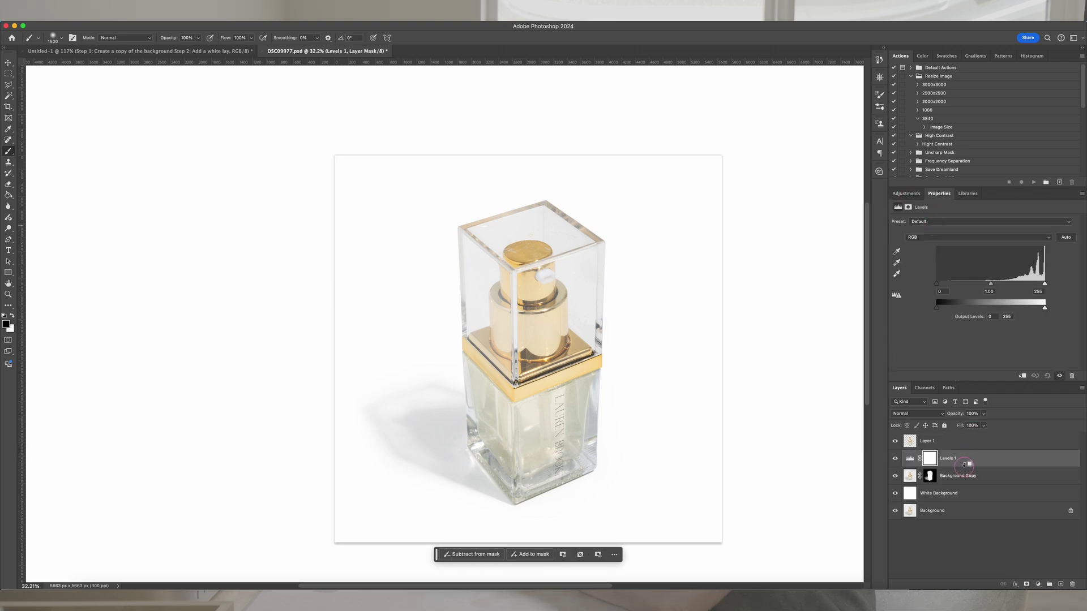
left_click(964, 462, "alt")
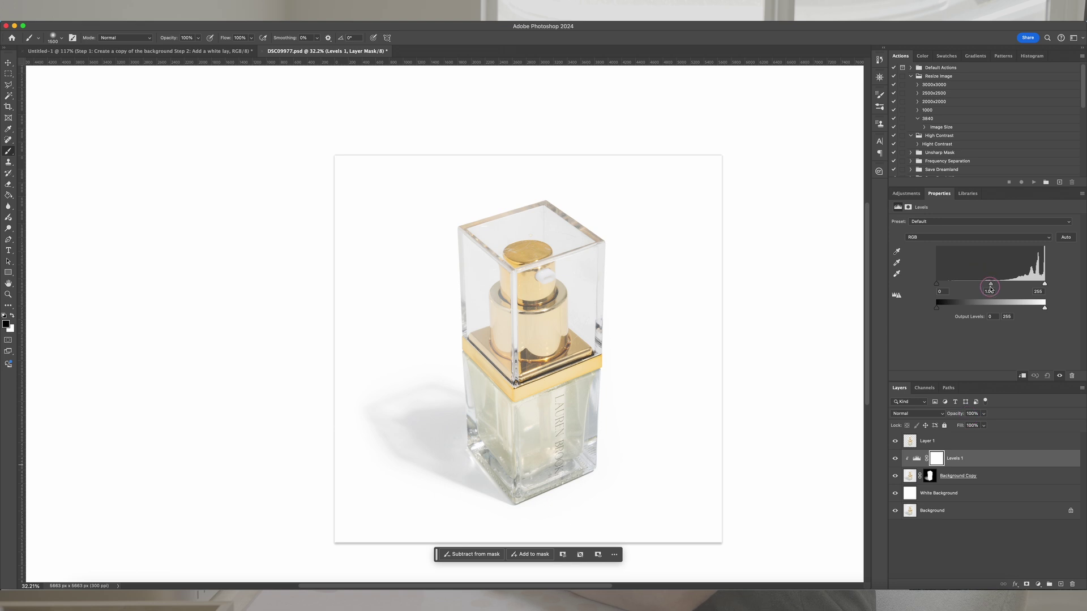
- Darken the Levels midtones to 0.63 and move Levels 1 to the top of the stack
mouse_move(1005, 285)
left_mouse_down()
mouse_move(987, 284)
mouse_move(1007, 285)
left_mouse_up()
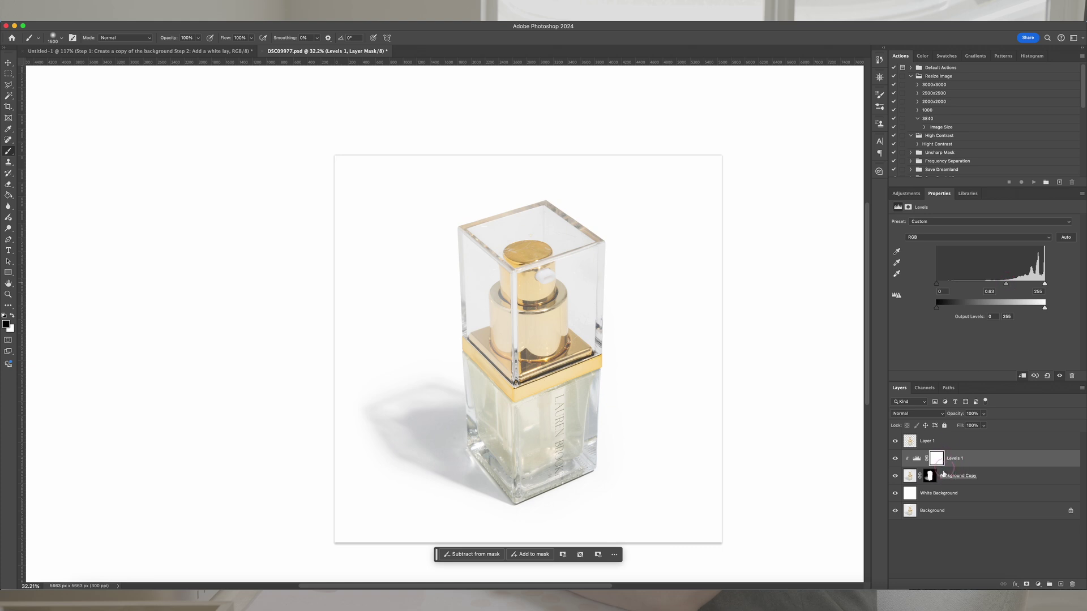
left_click_drag(946, 473, 946, 442)
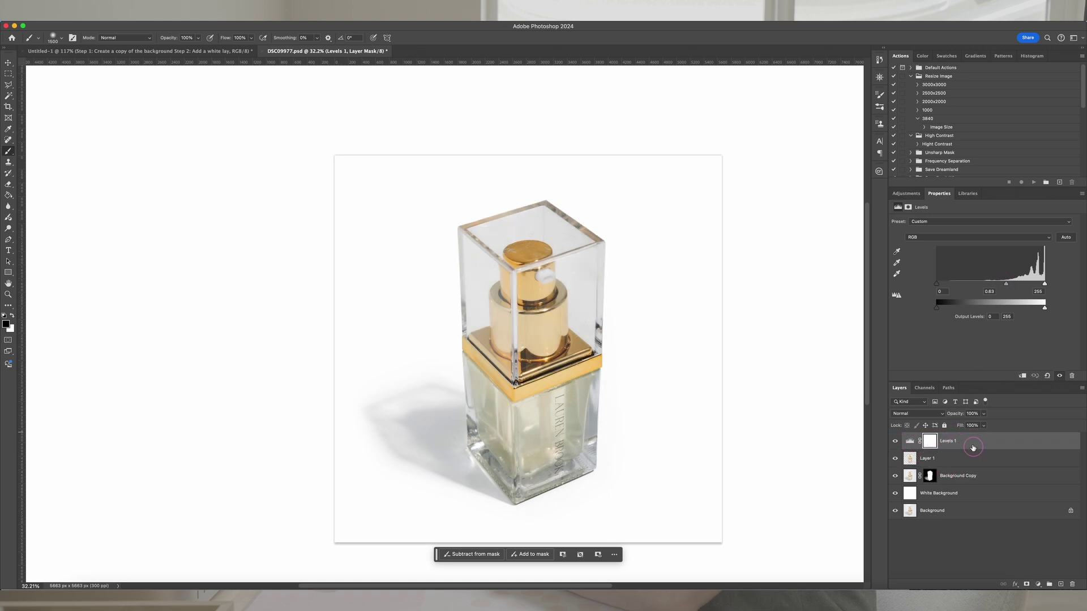
- Move Levels 1 back below Layer 1 and clip it to the shadow layer
left_click(895, 440)
left_click(895, 441)
left_click_drag(956, 445, 964, 471)
left_click(963, 467, "alt")
- Add a Curves adjustment clipped to Layer 1 with a point at input 180, output 185
left_click(965, 441)
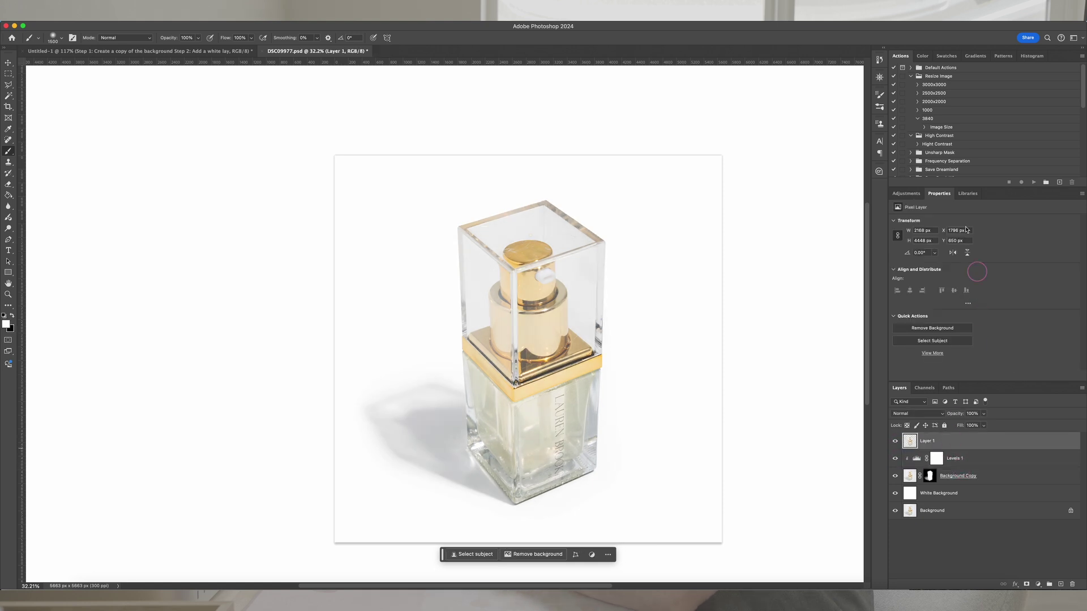
left_click(906, 193)
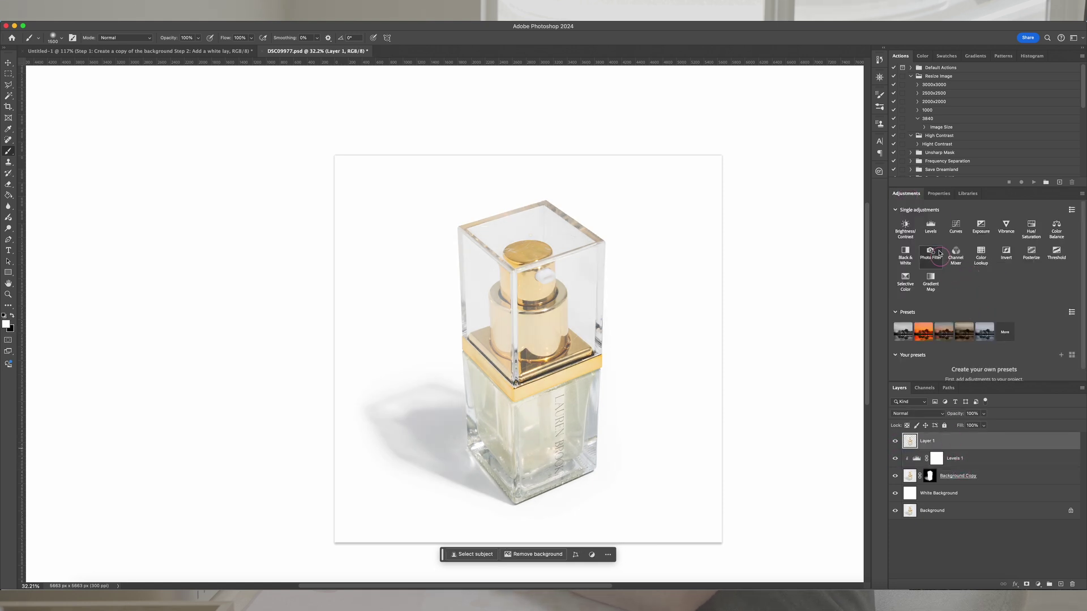
left_click(953, 231)
left_click_drag(1016, 272, 1013, 268)
left_click_drag(962, 324, 962, 328)
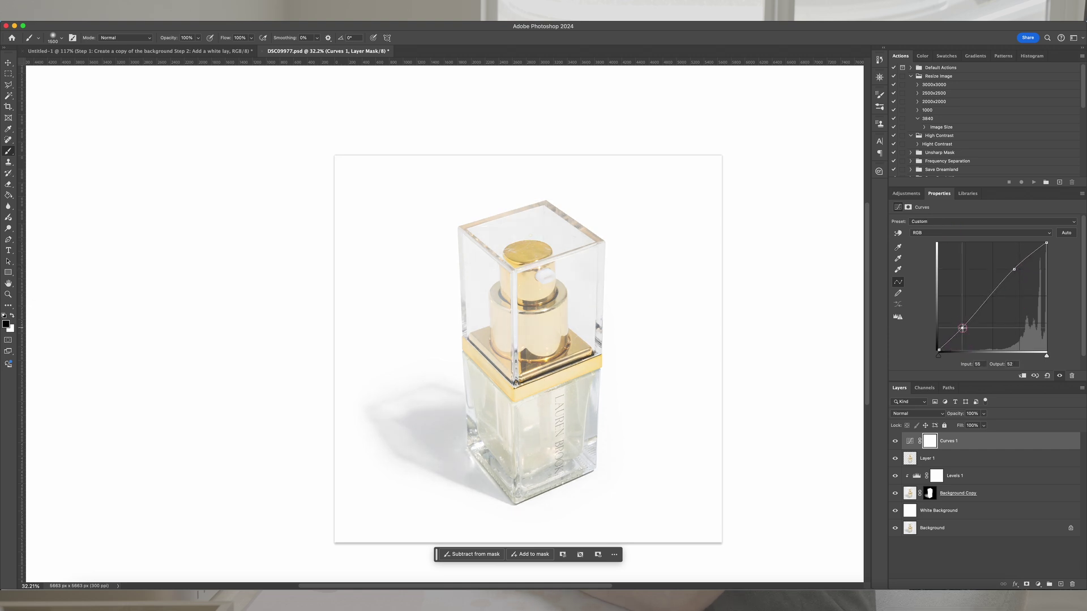
left_click(946, 448, "alt")
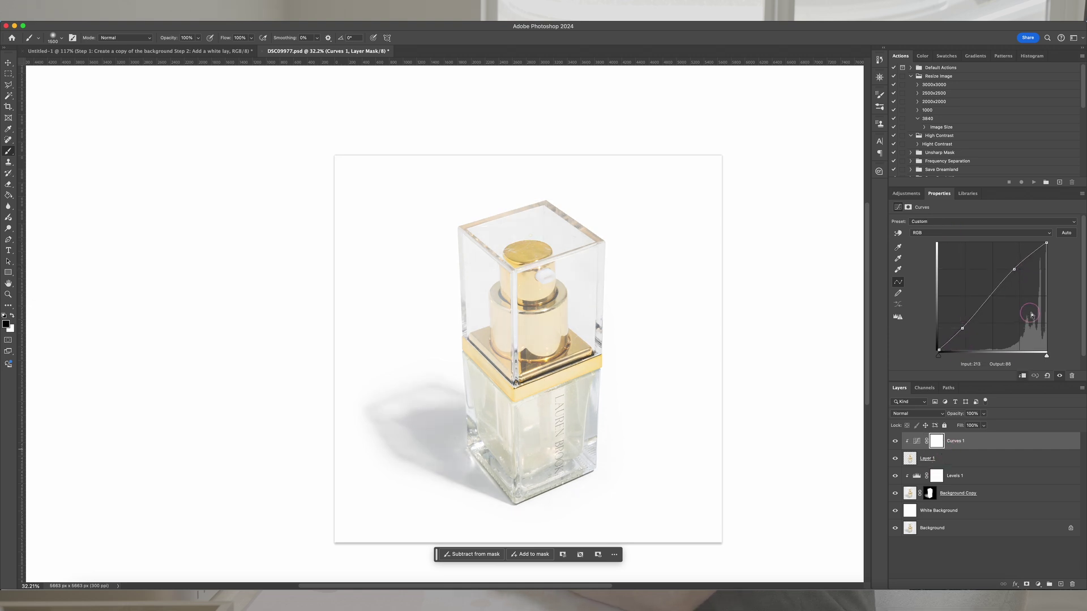
left_click_drag(1014, 267, 1014, 272)
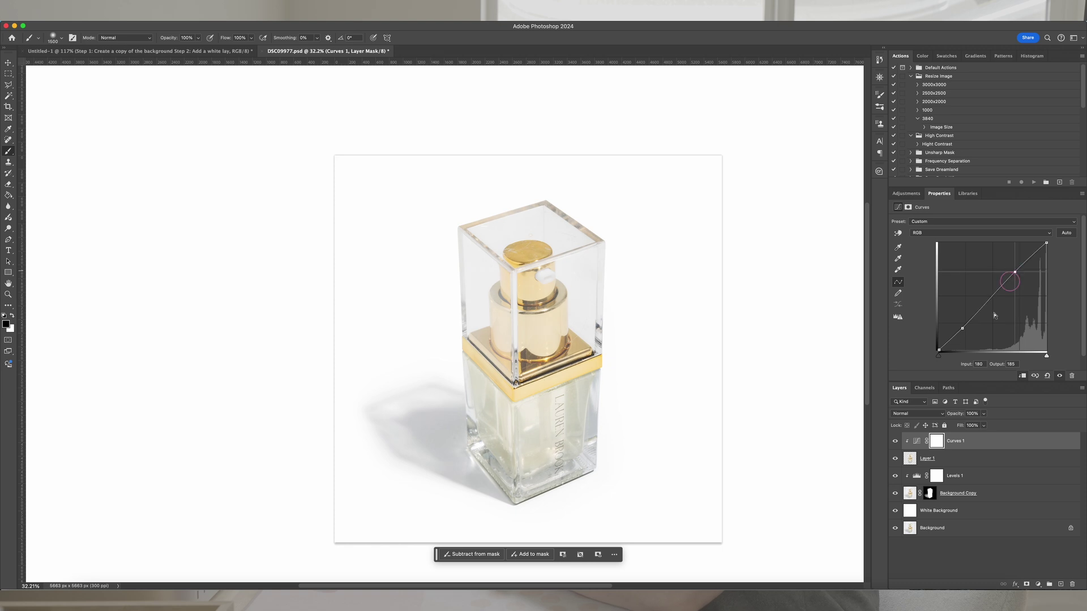
left_click(894, 444)
- Hide Curves 1 and zoom into the bottle's lower corner to compare the uncorrected product
left_click(895, 444)
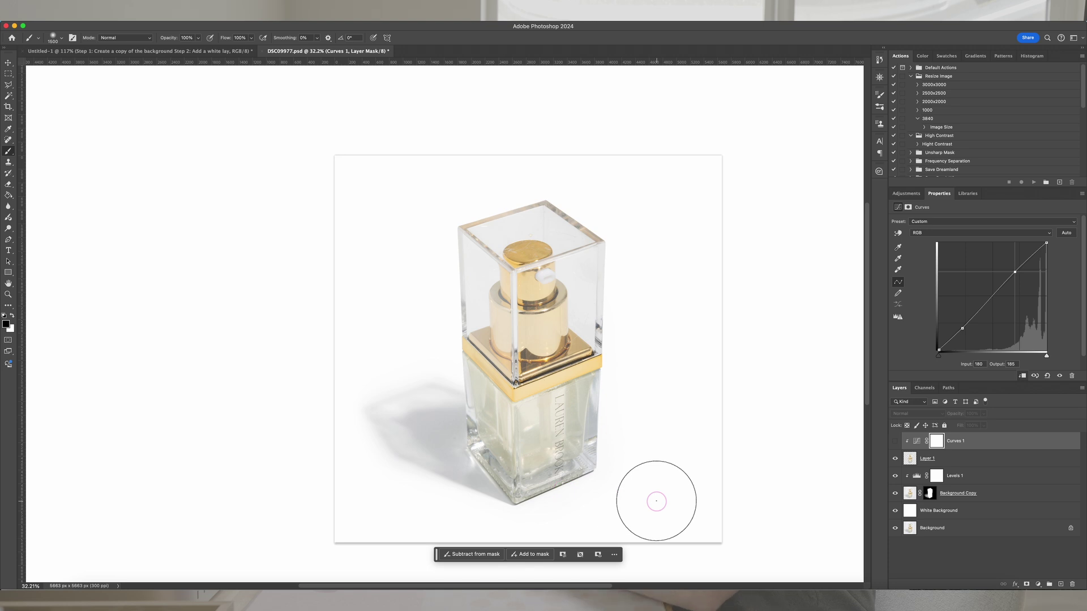
scroll(468, 476, "up", 5)
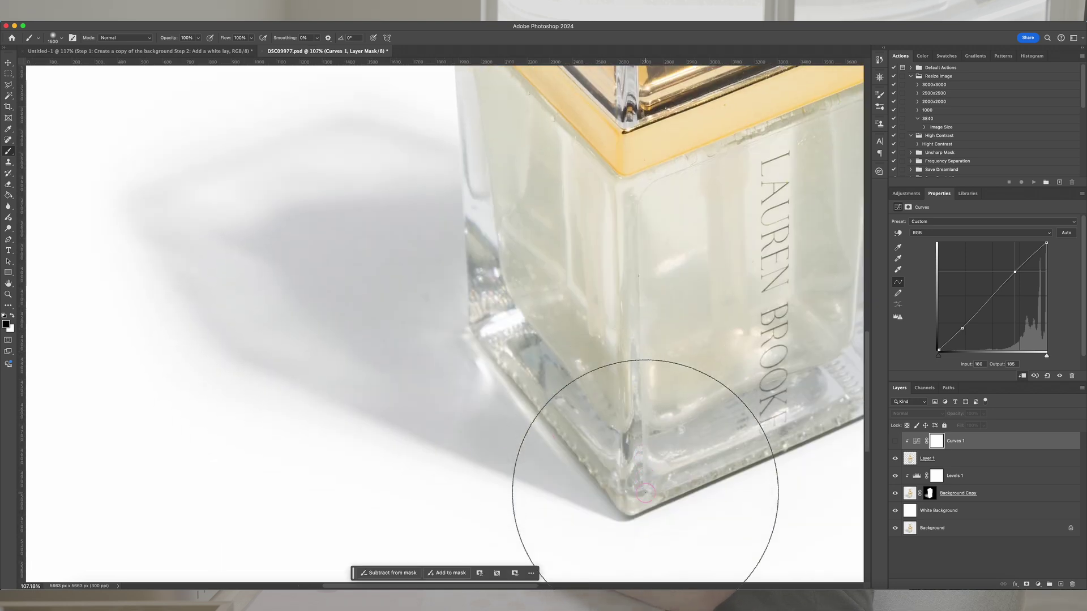